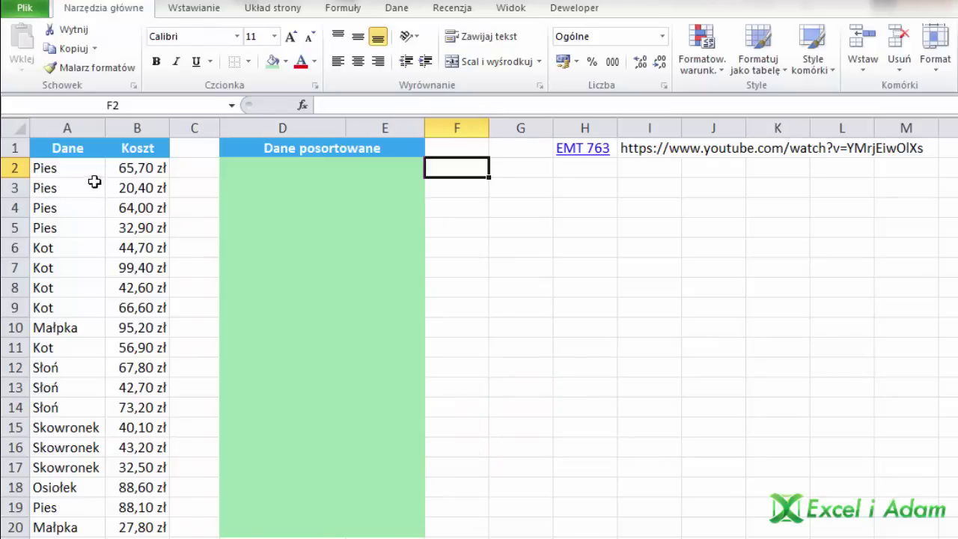
# - In D2, start =LICZ.JEŻELI counting over the absolute range $A$2:$A$20
pyautogui.moveTo(80, 167); pyautogui.dragTo(61, 526)
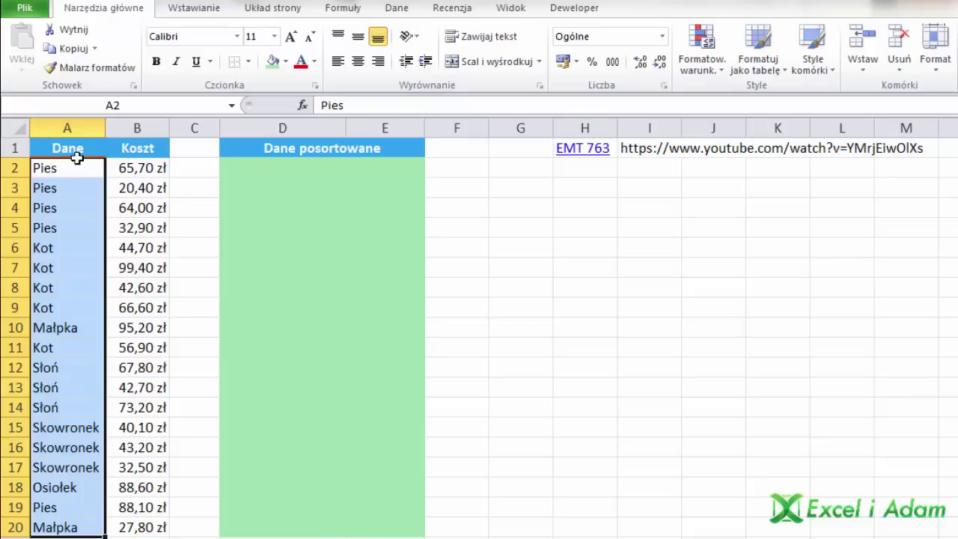
pyautogui.moveTo(70, 168); pyautogui.dragTo(133, 168)
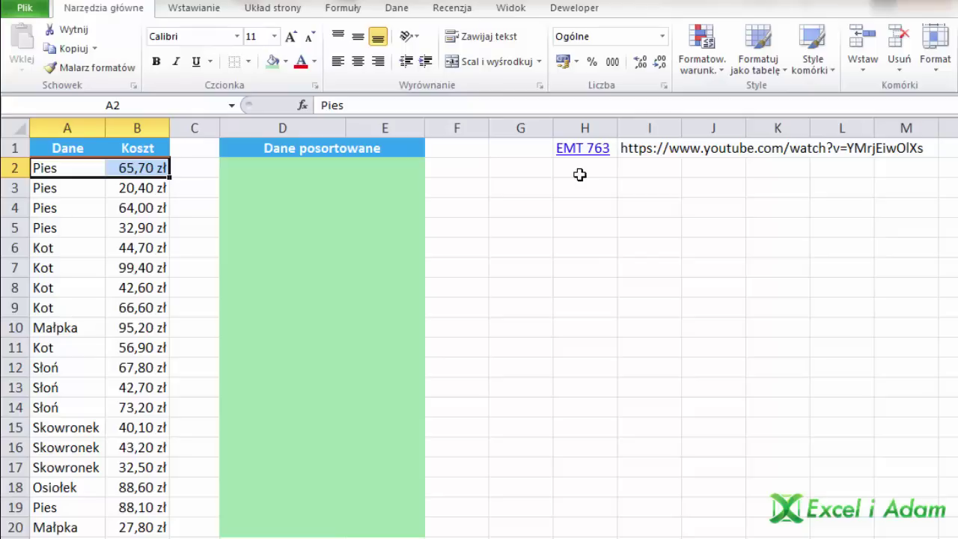
pyautogui.click(262, 170)
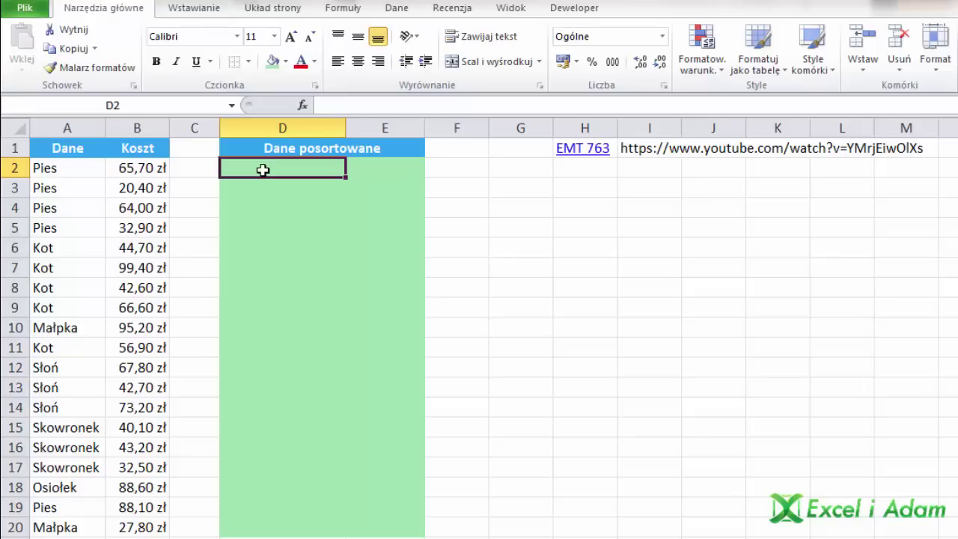
pyautogui.write('=licz')
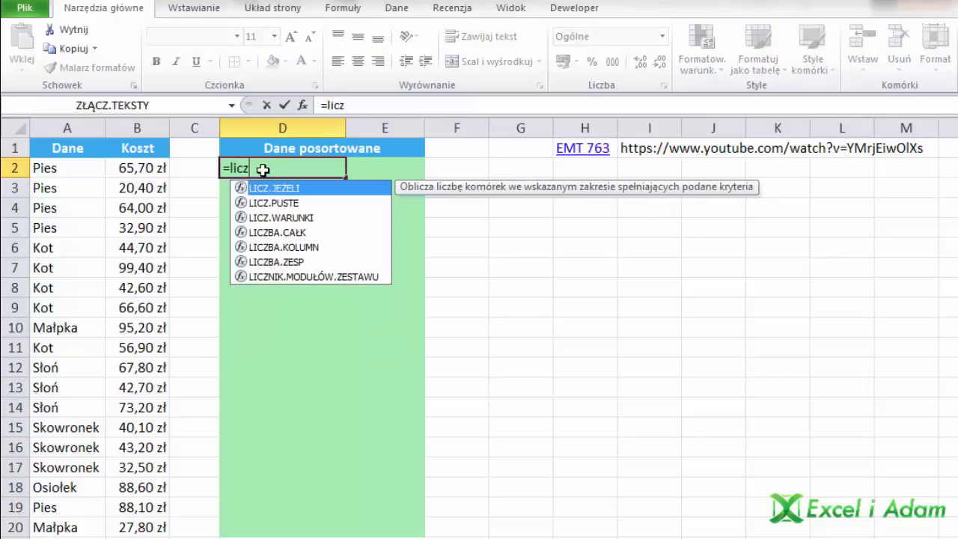
pyautogui.press('Tab')
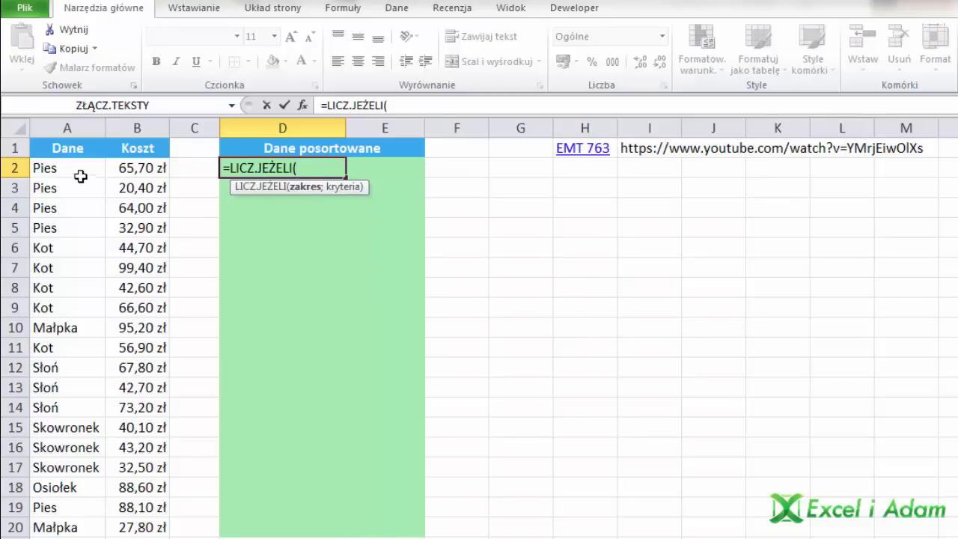
pyautogui.moveTo(77, 169)
pyautogui.mouseDown()
pyautogui.moveTo(98, 507)
pyautogui.moveTo(90, 527)
pyautogui.mouseUp()
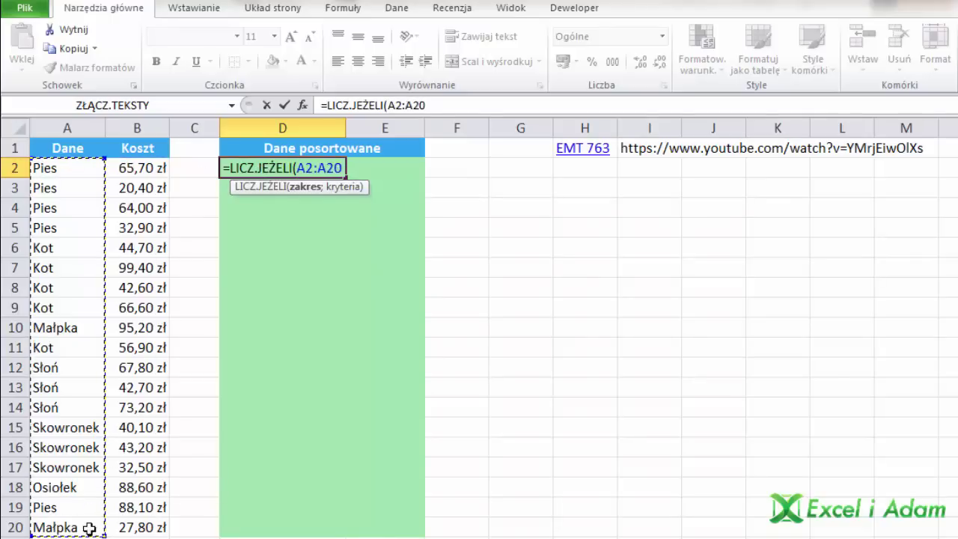
pyautogui.press('F4')
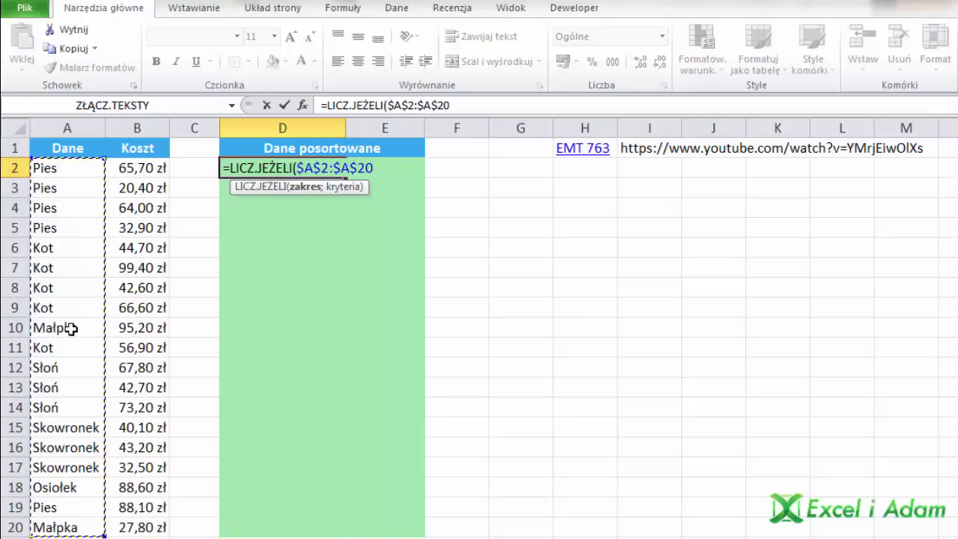
# - Add the criterion "<"&$A$2:$A$20 and close the LICZ.JEŻELI formula
pyautogui.write(';"<')
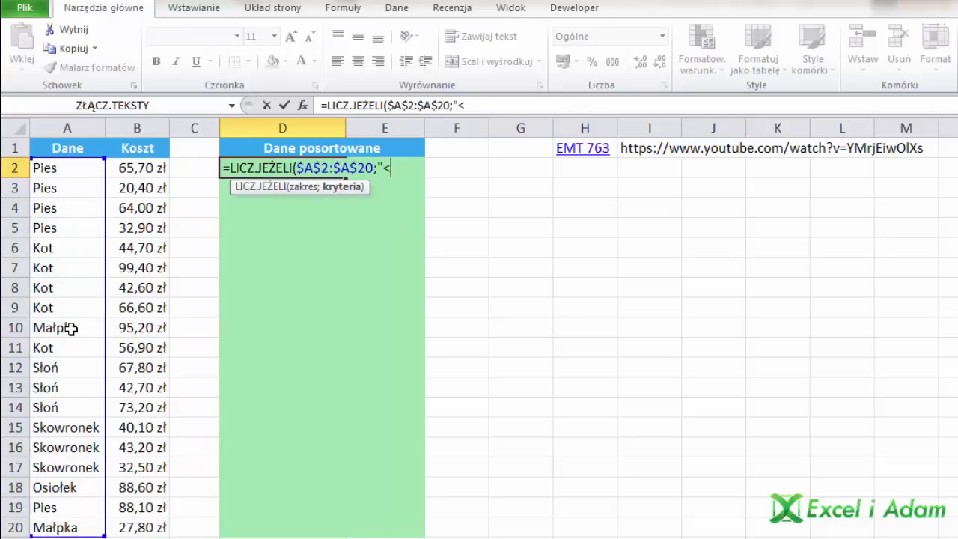
pyautogui.write('"')
pyautogui.write('&')
pyautogui.moveTo(60, 168); pyautogui.dragTo(48, 526)
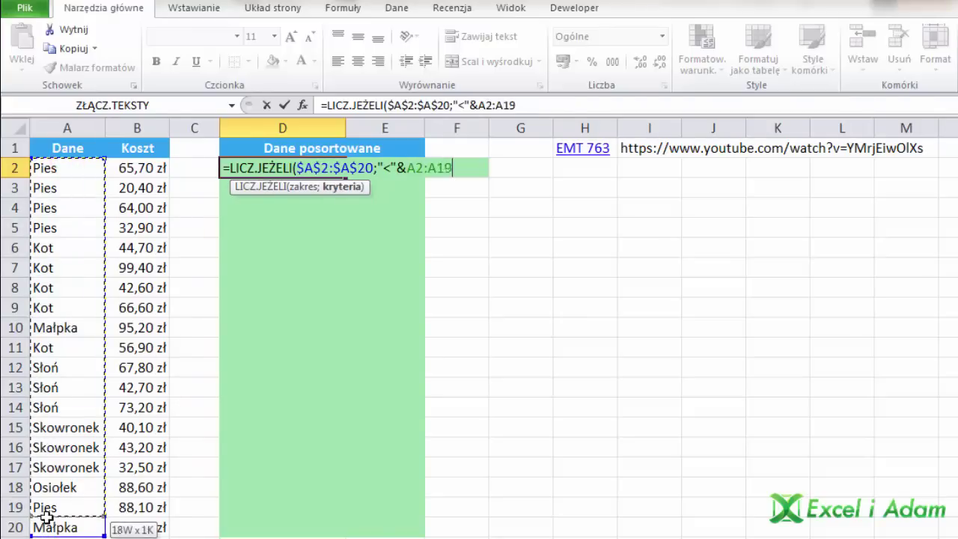
pyautogui.press('F4')
pyautogui.write(')')
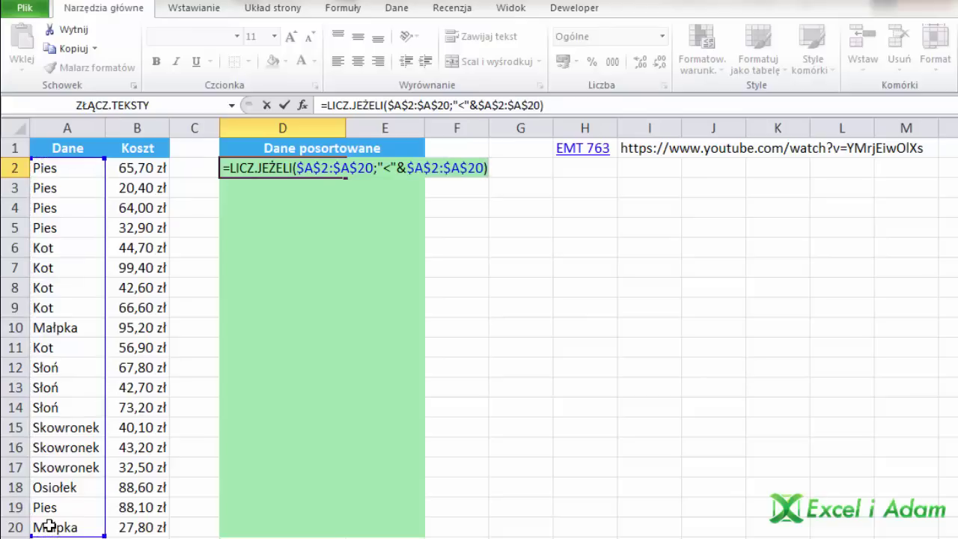
# - Preview the array of counts with F9, then restore the formula
pyautogui.hotkey('shift', 'Home')
pyautogui.press('F9')
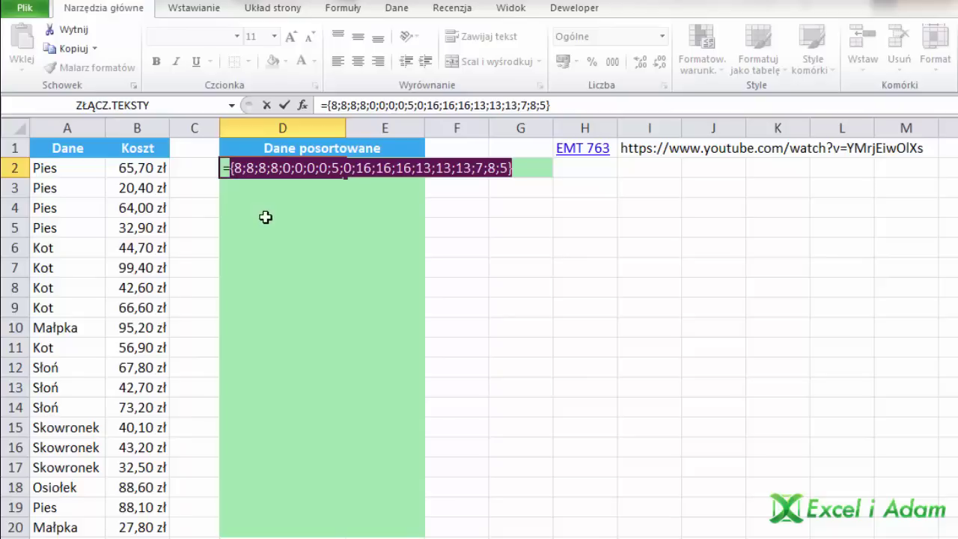
pyautogui.hotkey('ctrl', 'z')
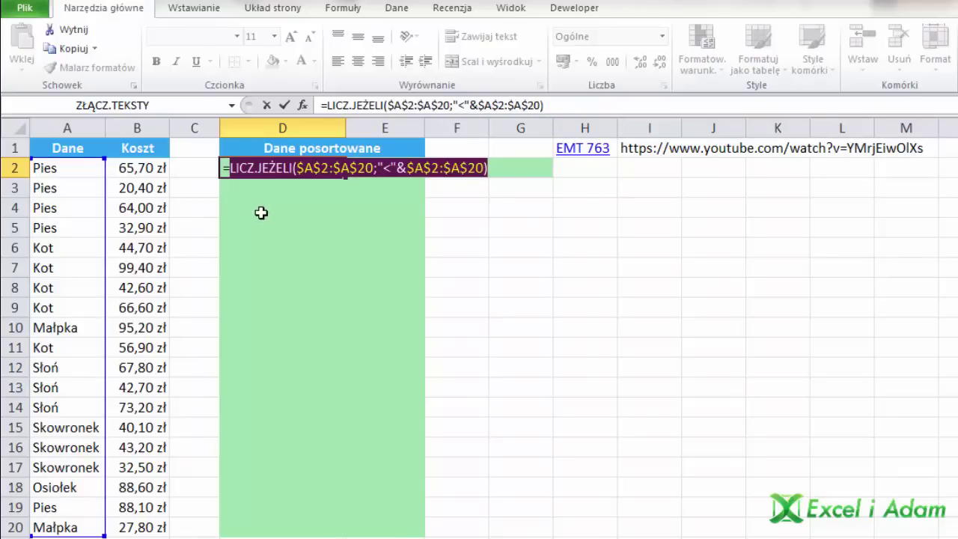
pyautogui.click(491, 168)
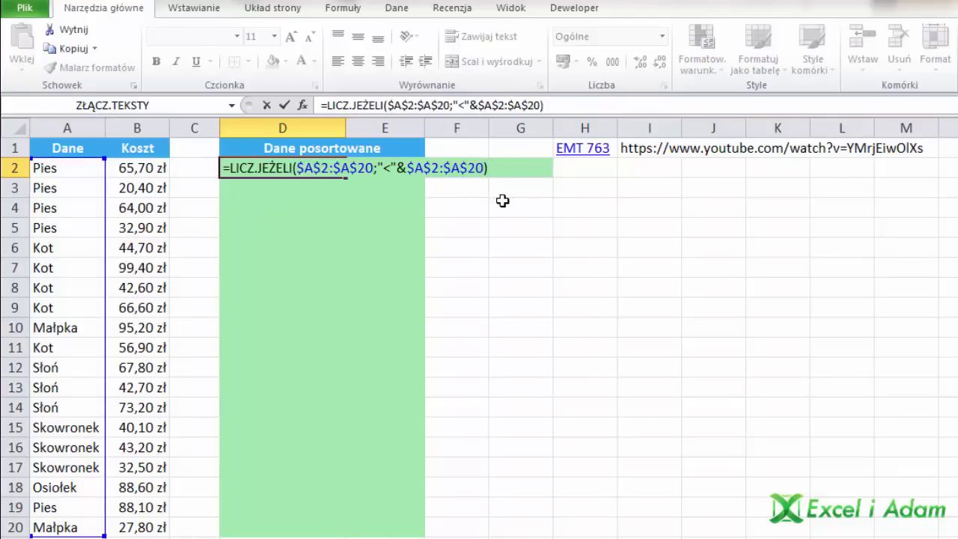
# - Append +WIERSZ($A$2:$A$20)/1000000 to the D2 count formula
pyautogui.write('+')
pyautogui.write('wie')
pyautogui.press('Down')
pyautogui.press('Tab')
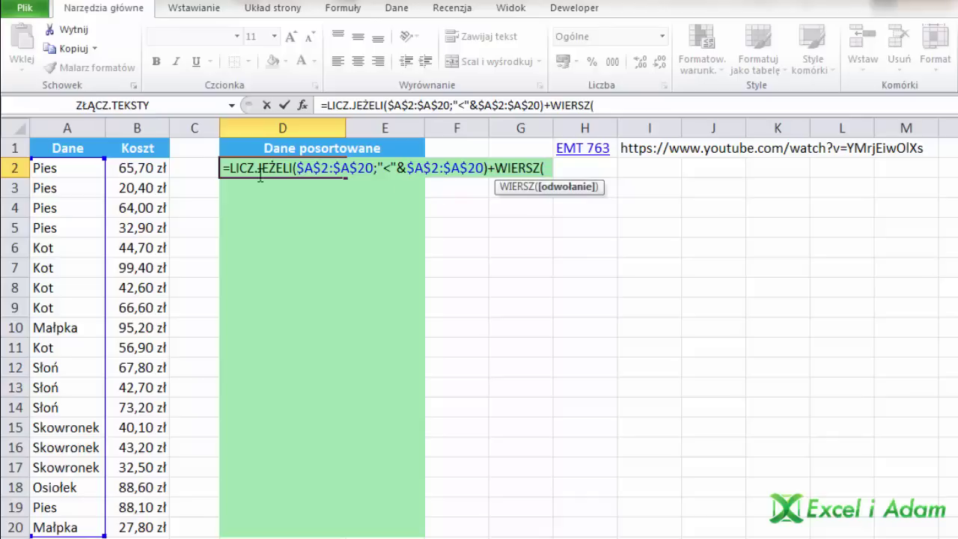
pyautogui.moveTo(73, 169); pyautogui.dragTo(61, 521)
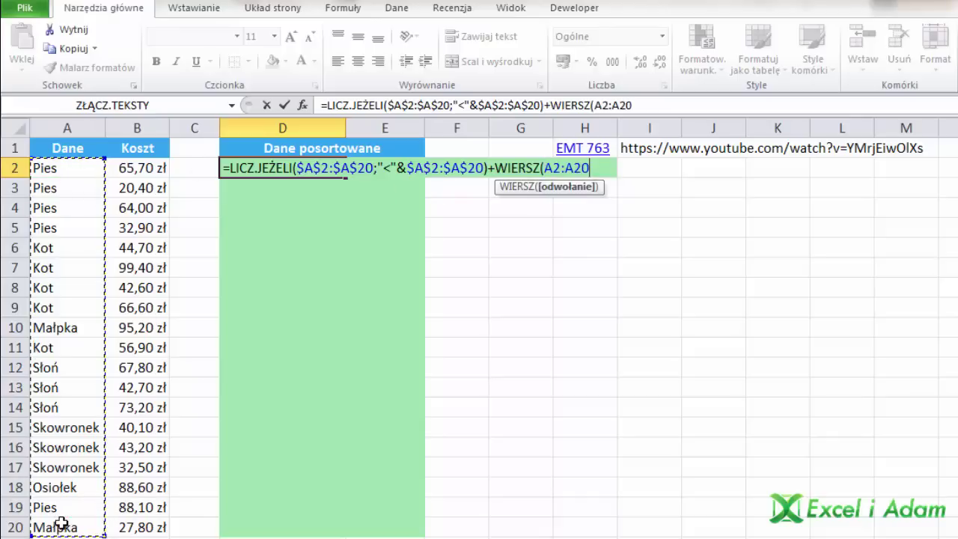
pyautogui.press('F4')
pyautogui.write(')')
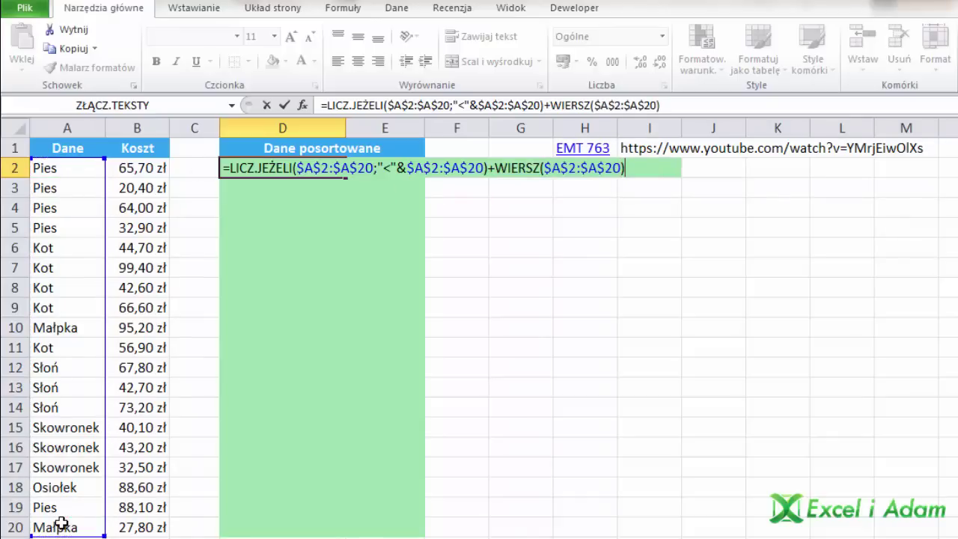
pyautogui.write('/10000')
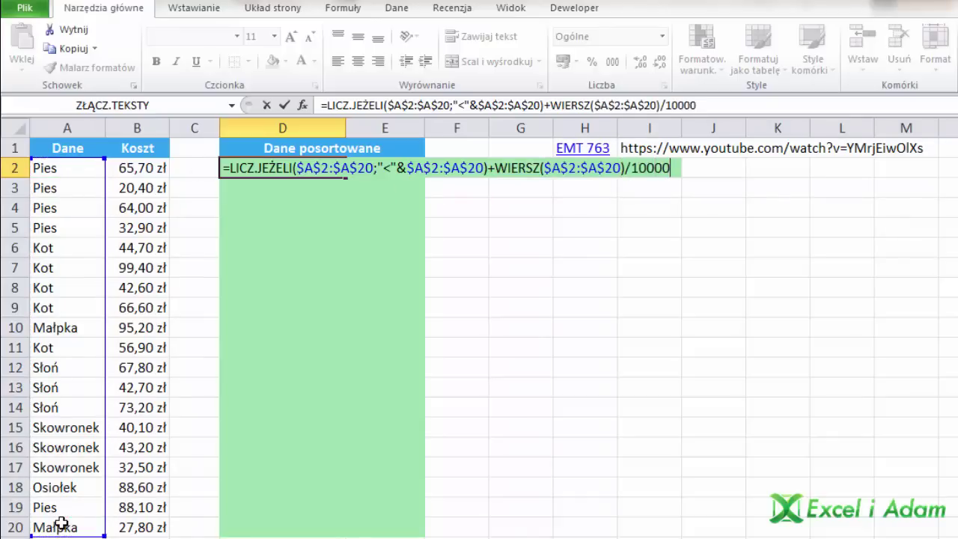
pyautogui.write('00')
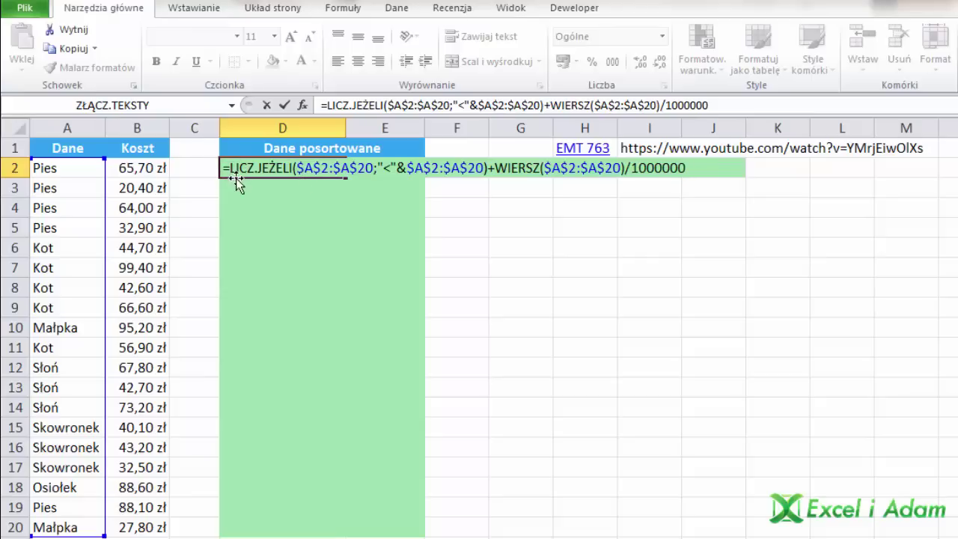
# - Preview the now unique values such as 8,000002 with F9, then restore the formula
pyautogui.press('F9')
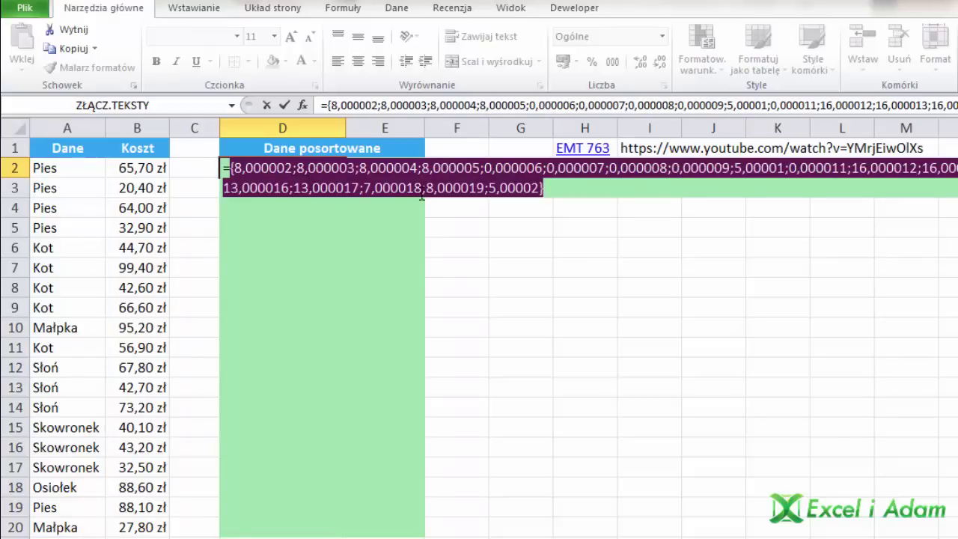
pyautogui.hotkey('ctrl', 'z')
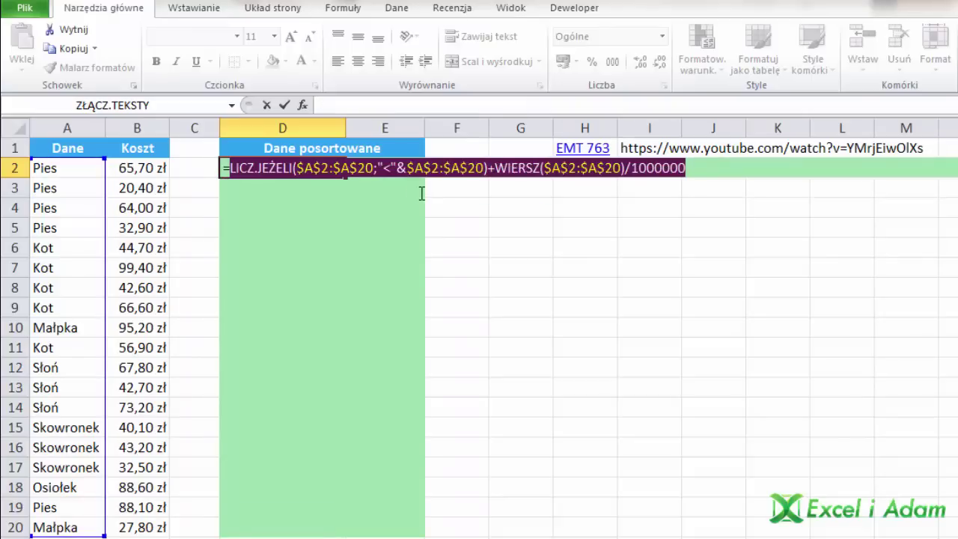
pyautogui.click(233, 168)
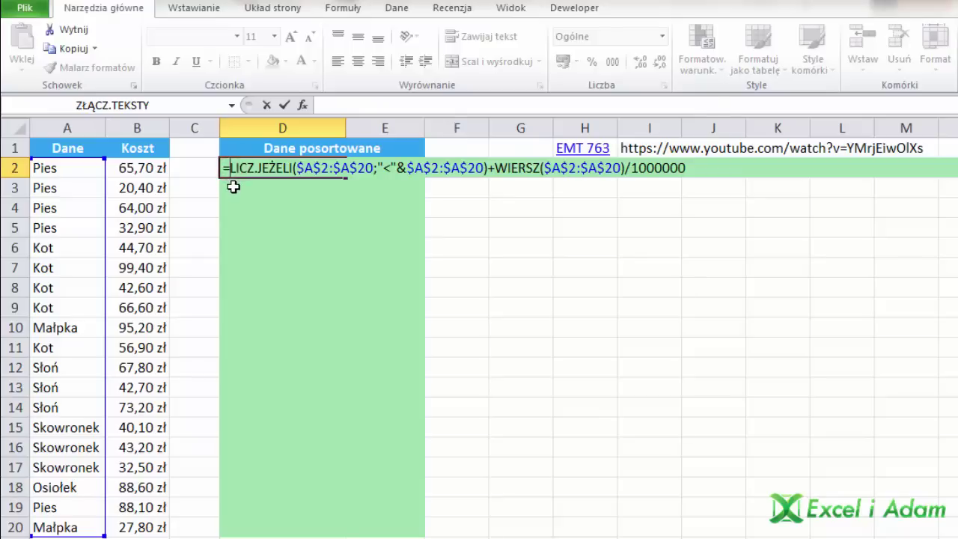
# - Insert PODAJ.POZYCJĘ(MIN.K( at the start of the D2 formula
pyautogui.write('pod')
pyautogui.press('Tab')
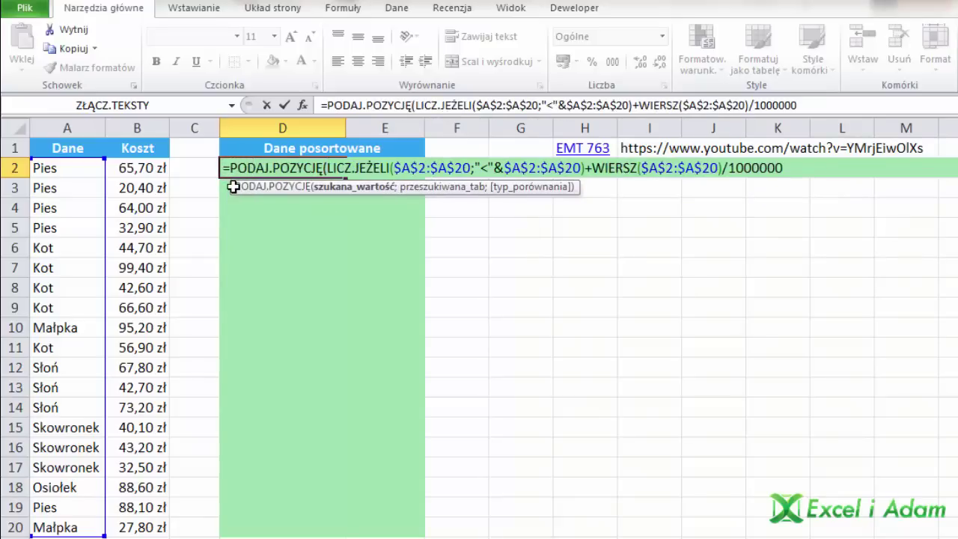
pyautogui.click(342, 189)
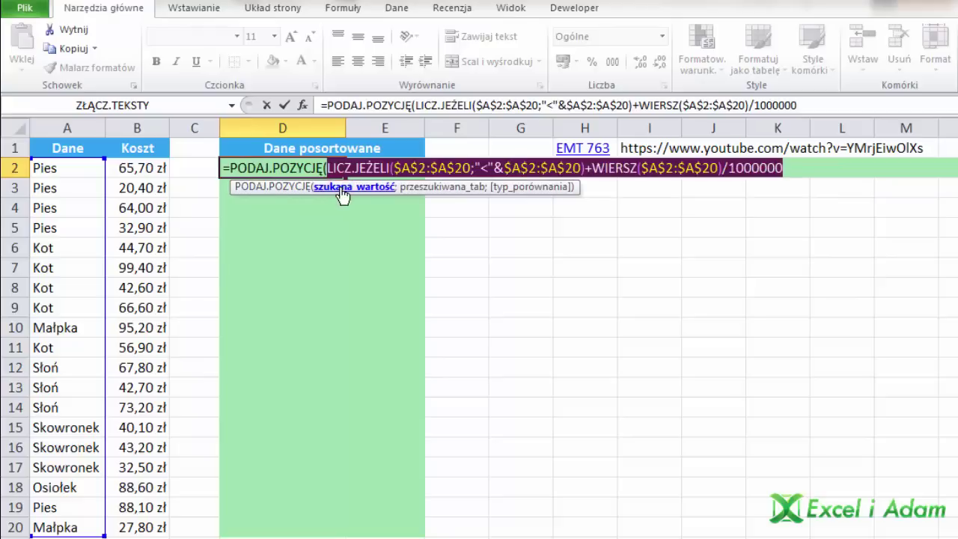
pyautogui.click(328, 163)
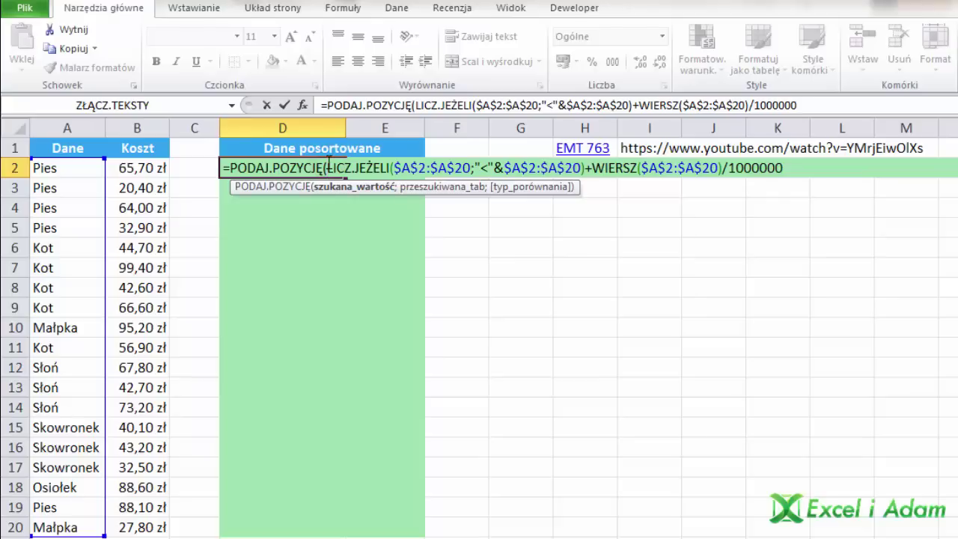
pyautogui.write('min')
pyautogui.press('Down')
pyautogui.press('Down')
pyautogui.press('Tab')
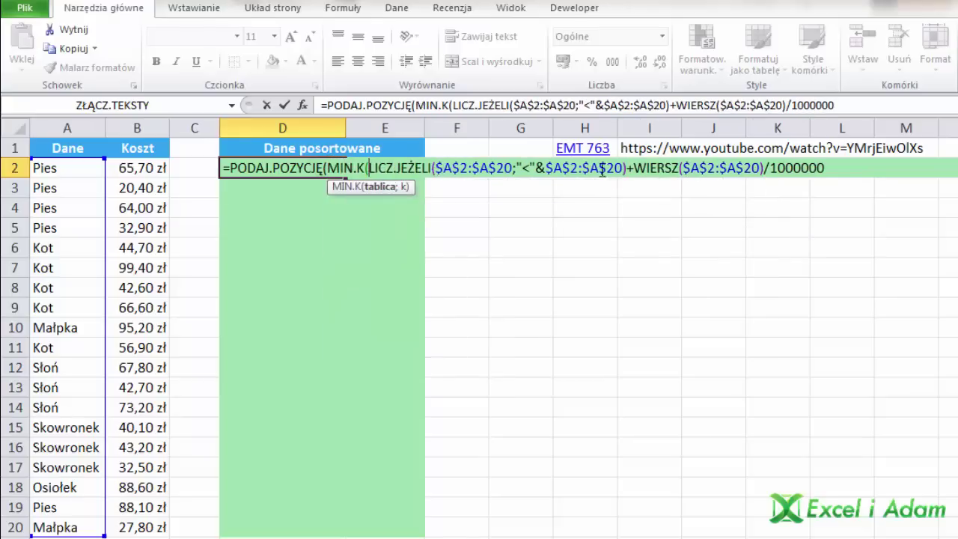
pyautogui.click(390, 196)
pyautogui.click(829, 172)
# - Give MIN.K the k argument ILE.WIERSZY($D$2:D2) and close MIN.K
pyautogui.write(';ile')
pyautogui.press('Down')
pyautogui.press('Down')
pyautogui.press('Tab')
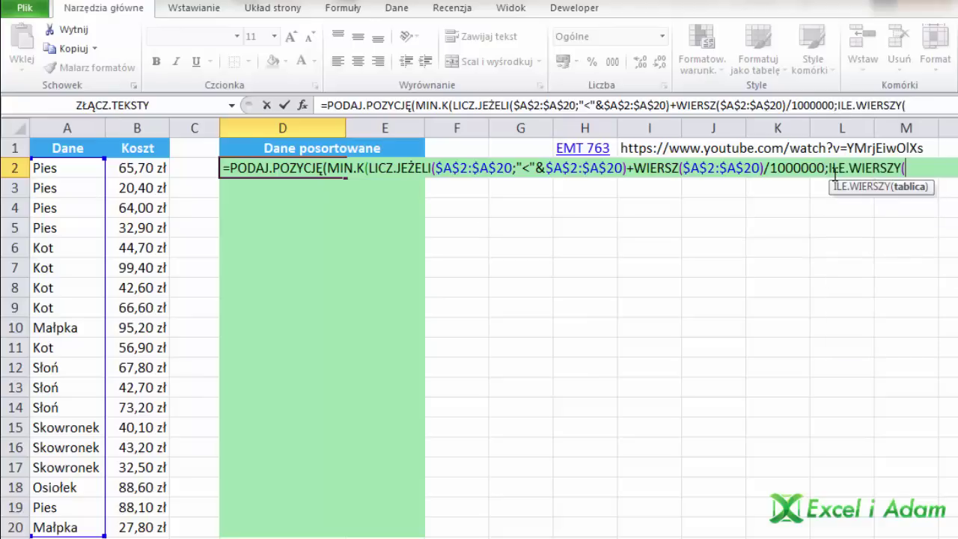
pyautogui.click(300, 148)
pyautogui.press('Down')
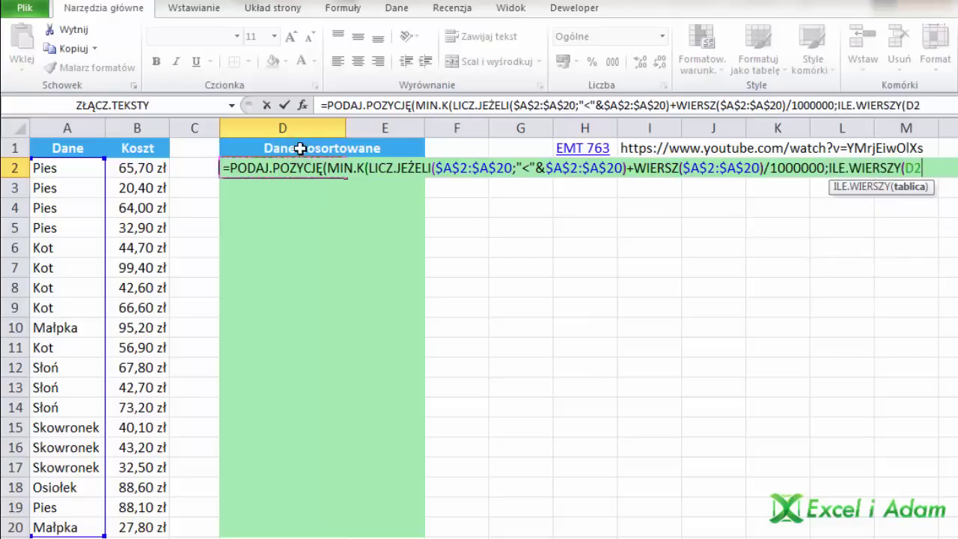
pyautogui.write(':D2)')
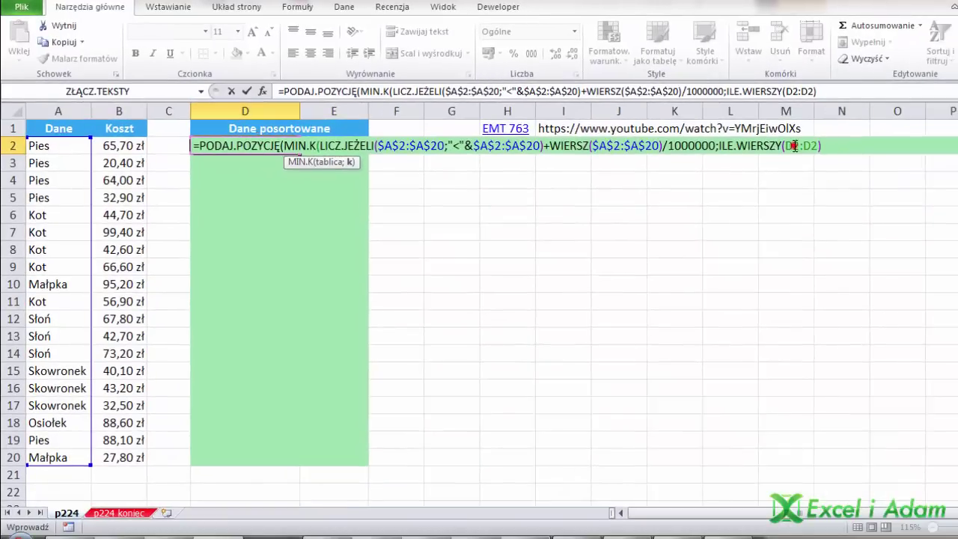
pyautogui.click(795, 169)
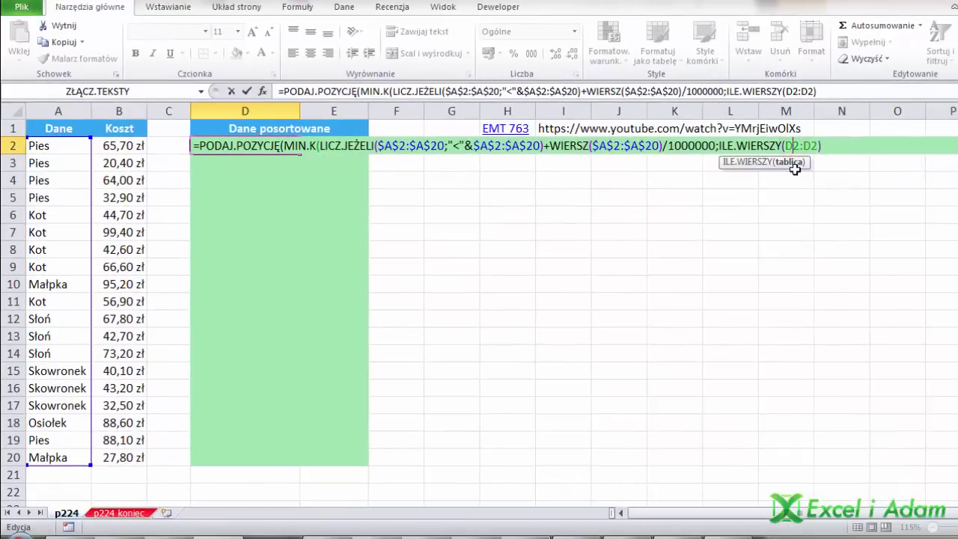
pyautogui.press('F4')
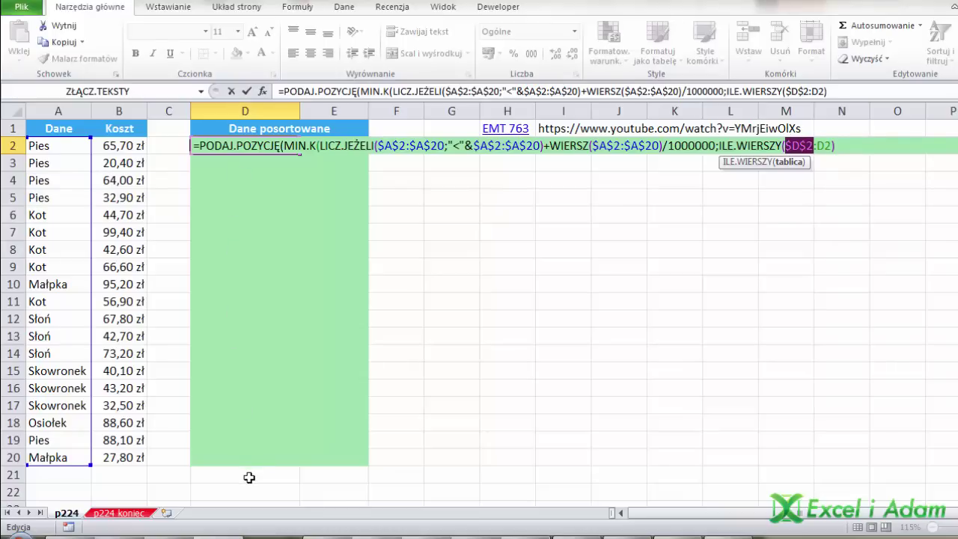
pyautogui.click(840, 145)
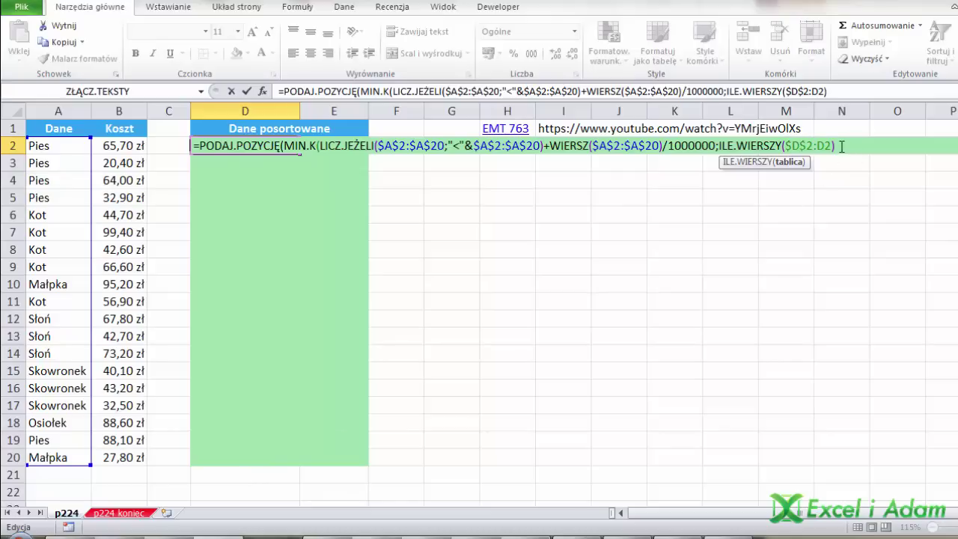
pyautogui.write(')')
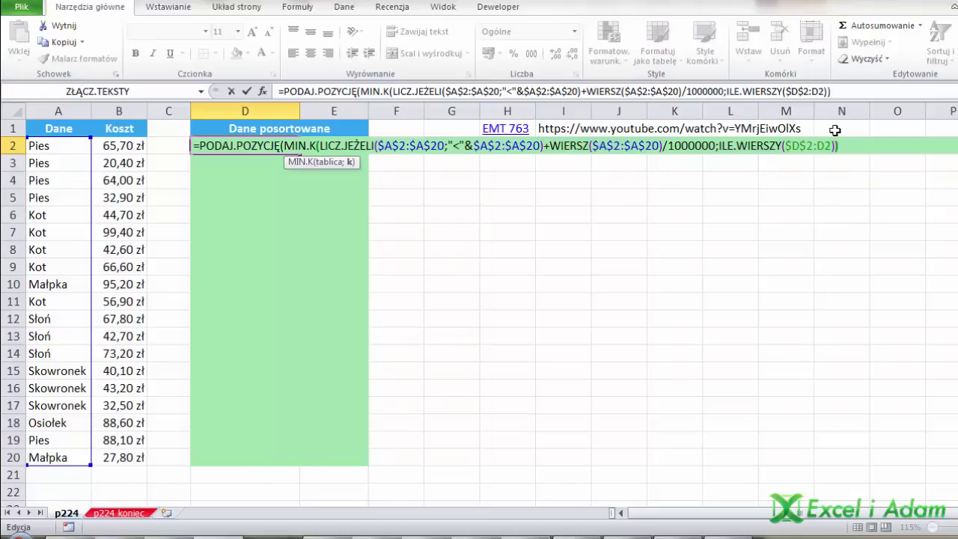
# - Preview the MIN.K part's value with F9, then restore it
pyautogui.click(306, 162)
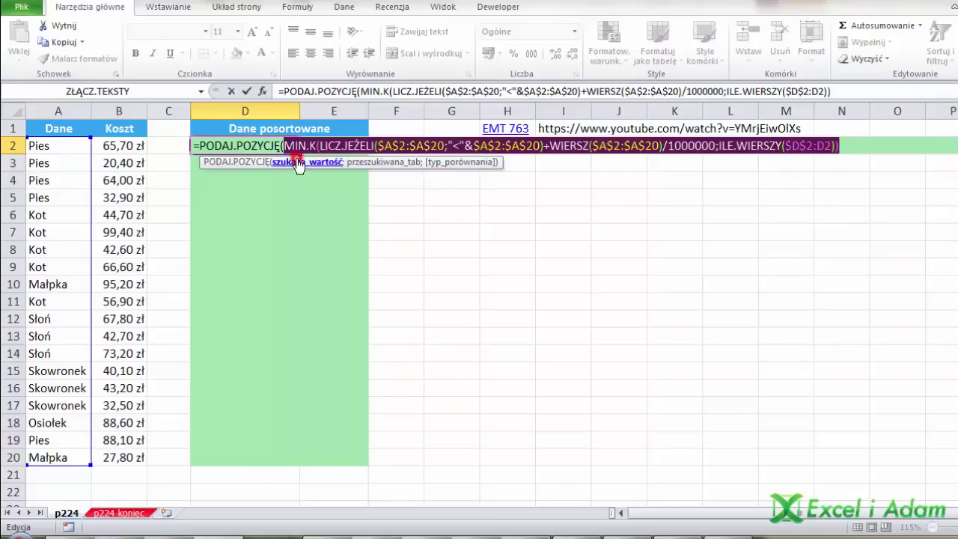
pyautogui.press('F9')
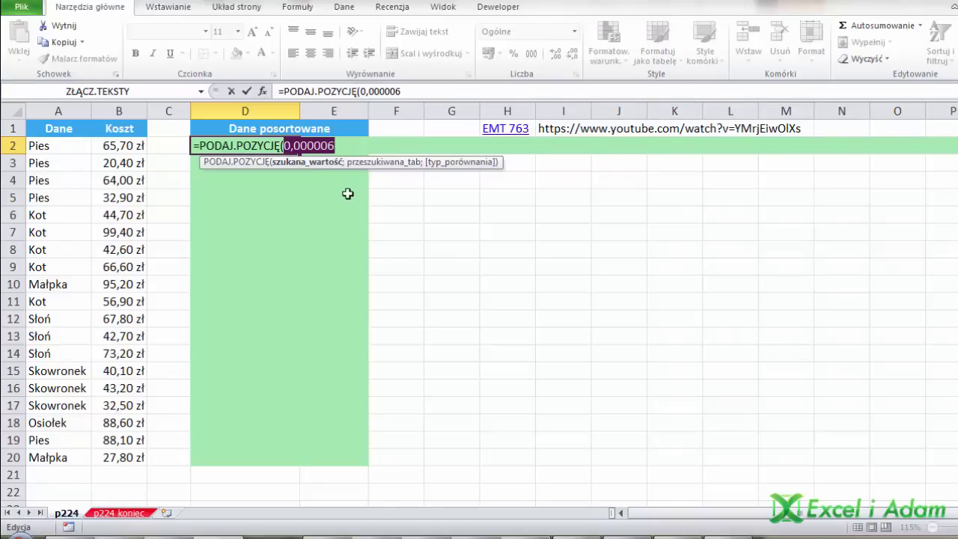
pyautogui.hotkey('ctrl', 'z')
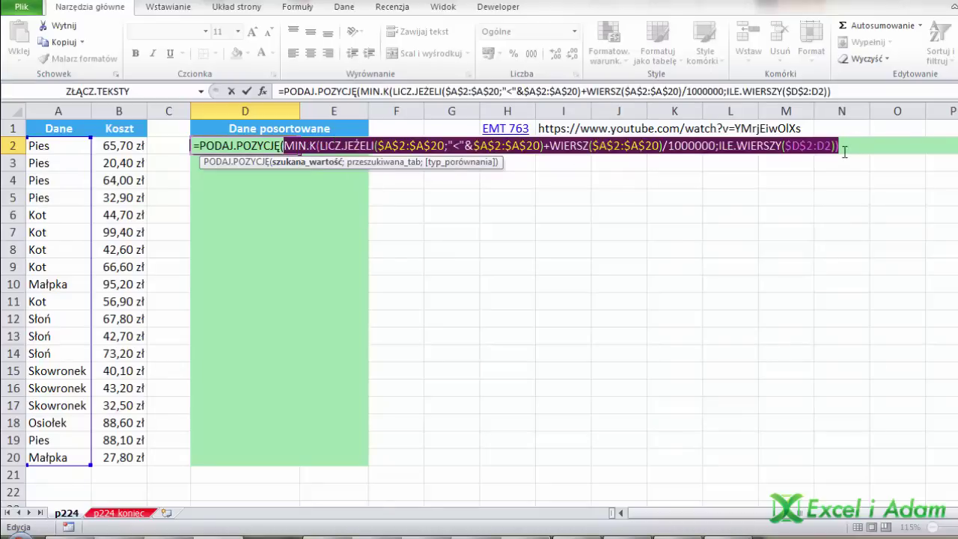
pyautogui.click(844, 146)
# - Paste the LICZ.JEŻELI expression as lookup array, add ;0) and commit so D2 returns 5
pyautogui.write(';')
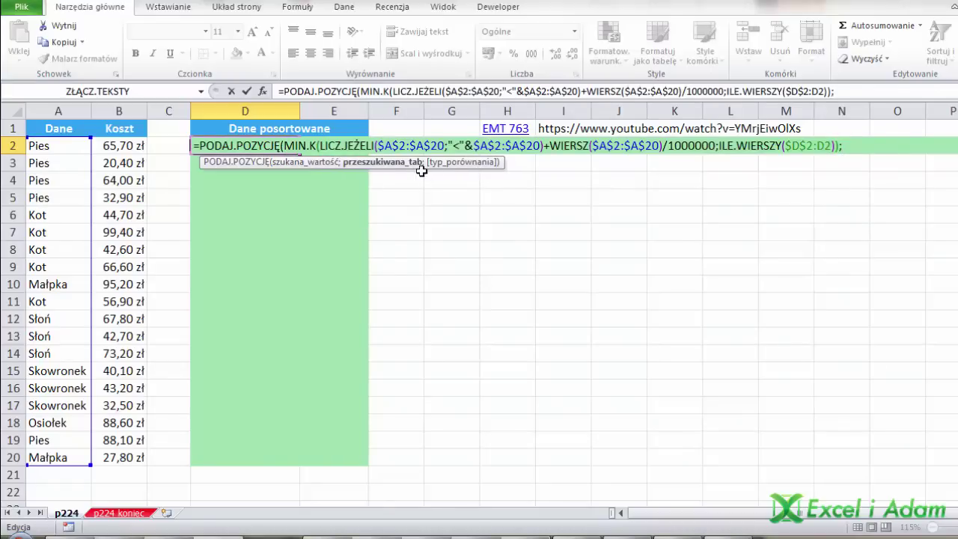
pyautogui.click(348, 146)
pyautogui.click(324, 162)
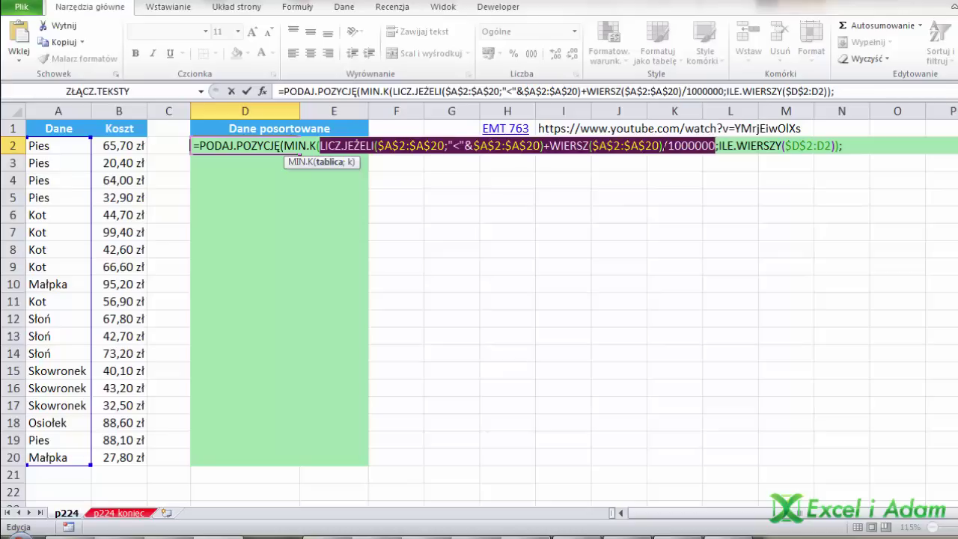
pyautogui.click(863, 144)
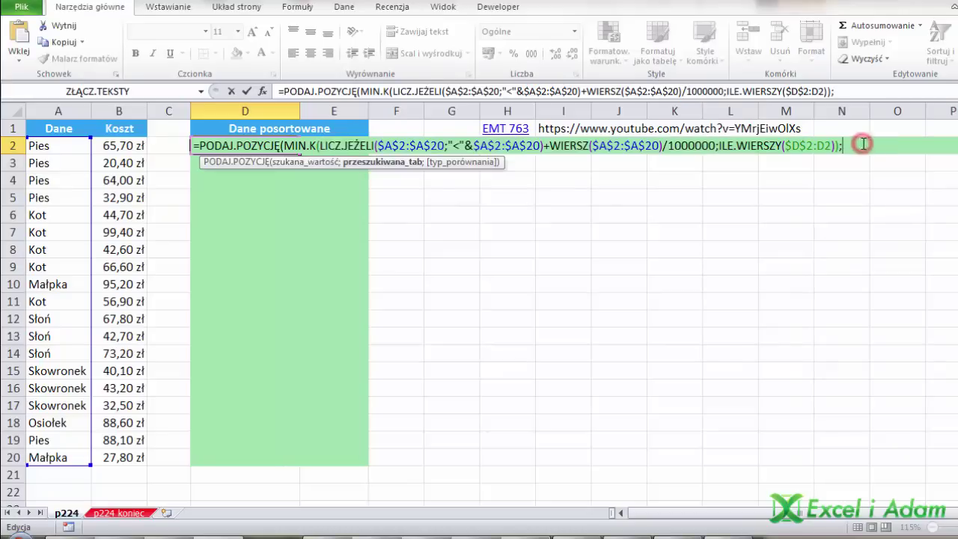
pyautogui.hotkey('ctrl', 'v')
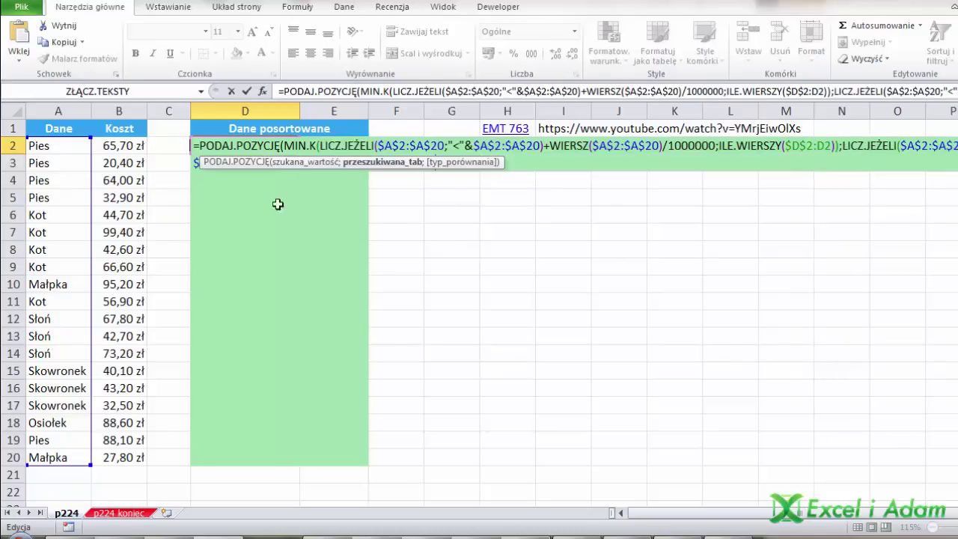
pyautogui.moveTo(205, 166); pyautogui.dragTo(220, 229)
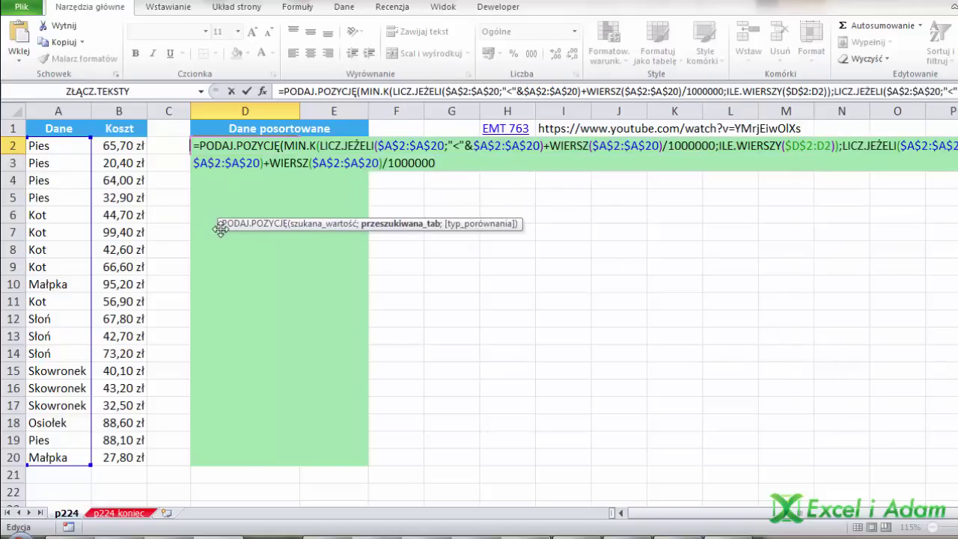
pyautogui.write(';0)')
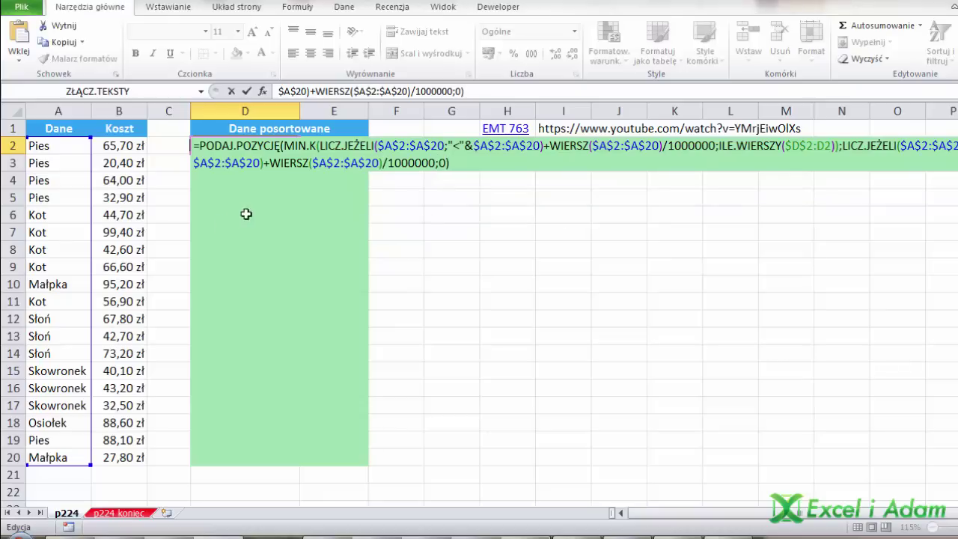
pyautogui.hotkey('ctrl', 'shift', 'Return')
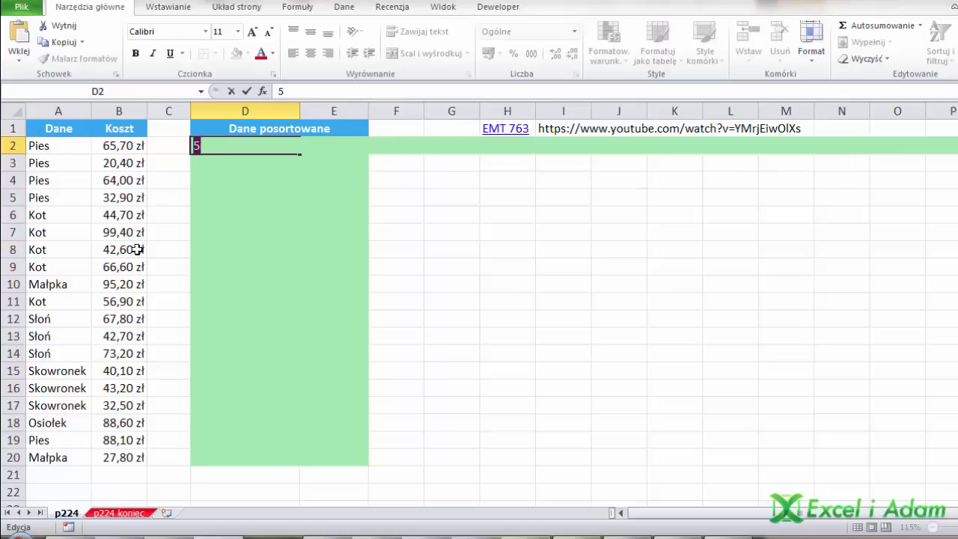
# - Wrap D2 in INDEKS($A$2:$A$20;…) as an array formula and fill it down to D20
pyautogui.hotkey('ctrl', 'z')
pyautogui.click(192, 152)
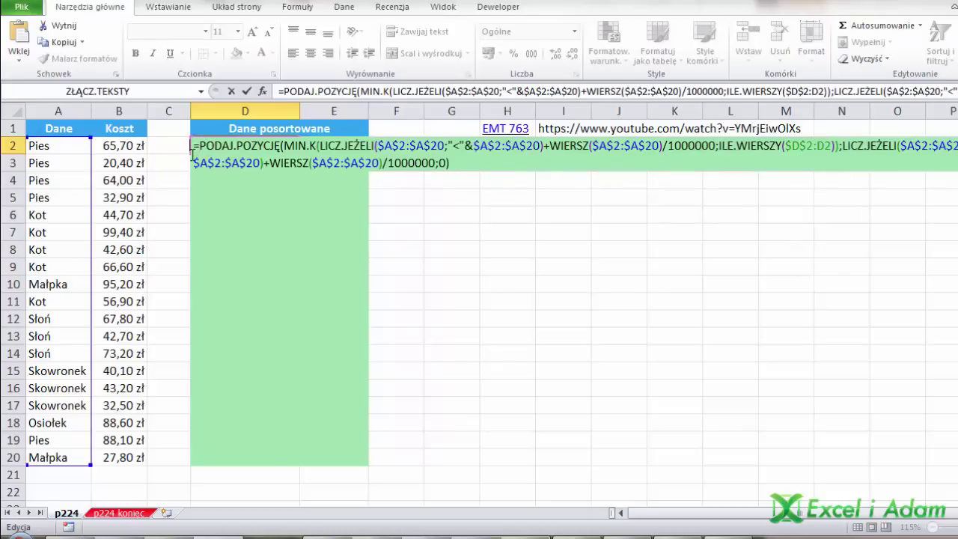
pyautogui.write('ind')
pyautogui.press('Tab')
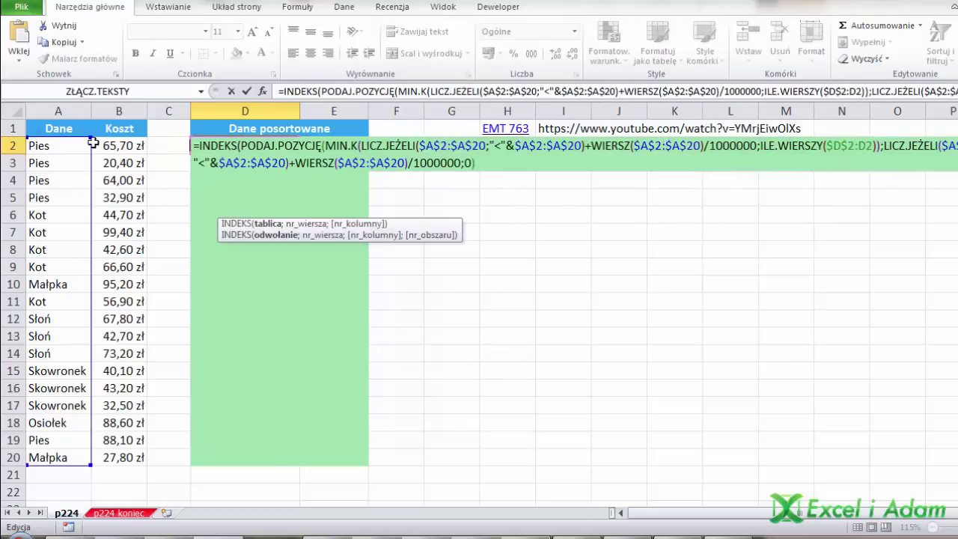
pyautogui.click(59, 148)
pyautogui.hotkey('ctrl', 'shift', 'Down')
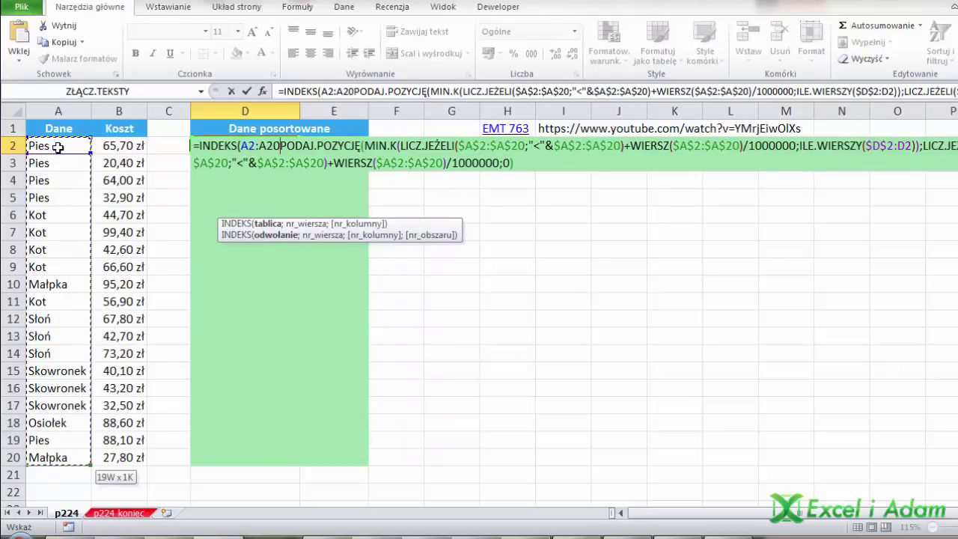
pyautogui.press('F4')
pyautogui.write(';')
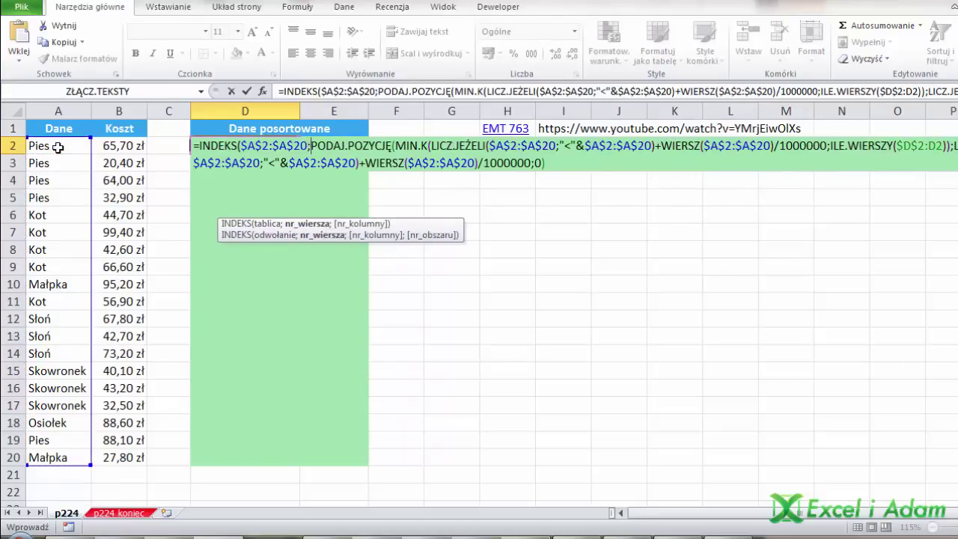
pyautogui.click(553, 166)
pyautogui.write(')')
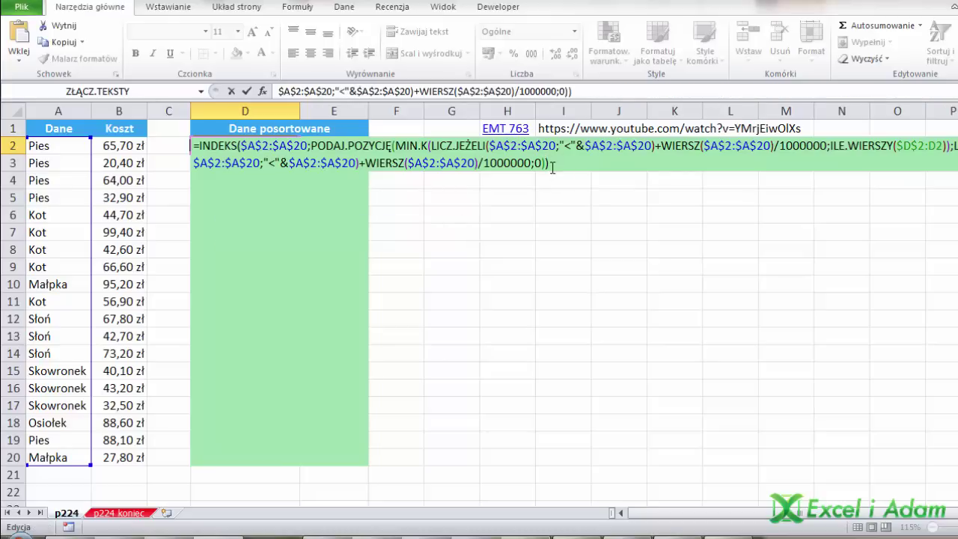
pyautogui.hotkey('ctrl', 'shift', 'Return')
pyautogui.moveTo(299, 152); pyautogui.dragTo(280, 458)
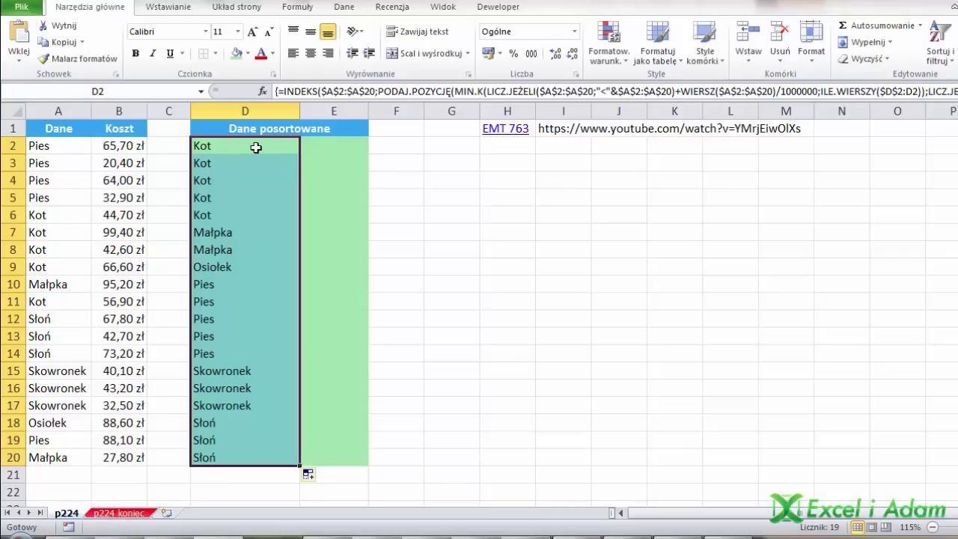
# - Copy the D2 formula into E2 with its source range changed to $B$2:$B$20
pyautogui.doubleClick(277, 150)
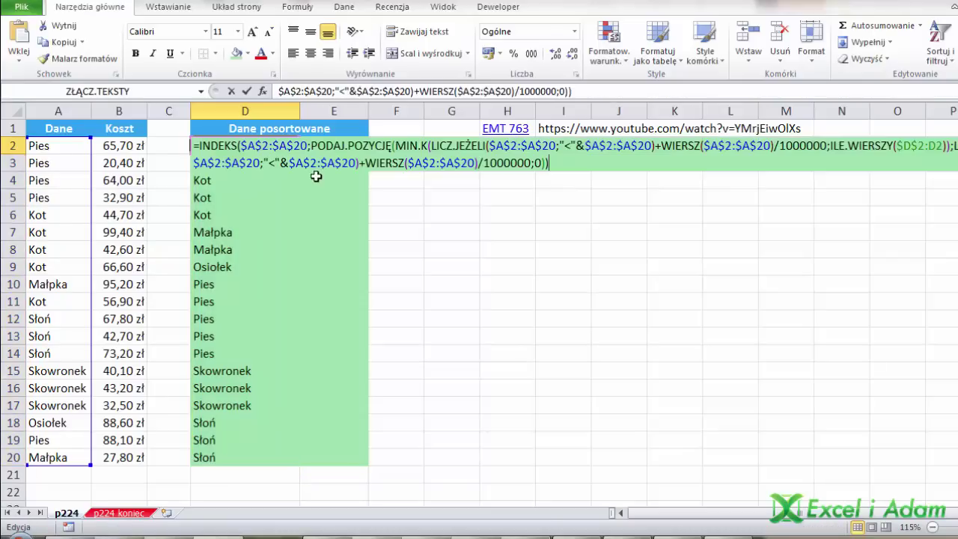
pyautogui.moveTo(540, 164); pyautogui.dragTo(158, 146)
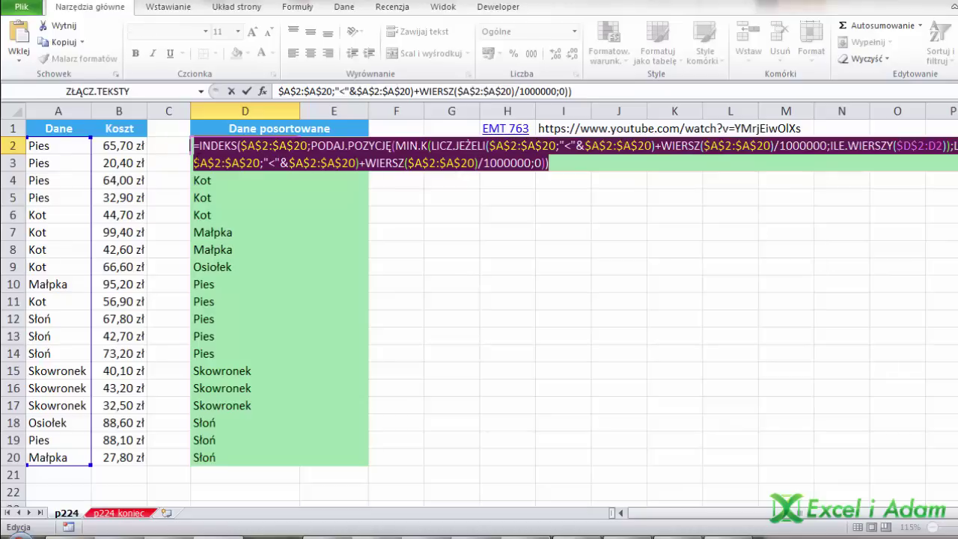
pyautogui.press('Escape')
pyautogui.click(331, 146)
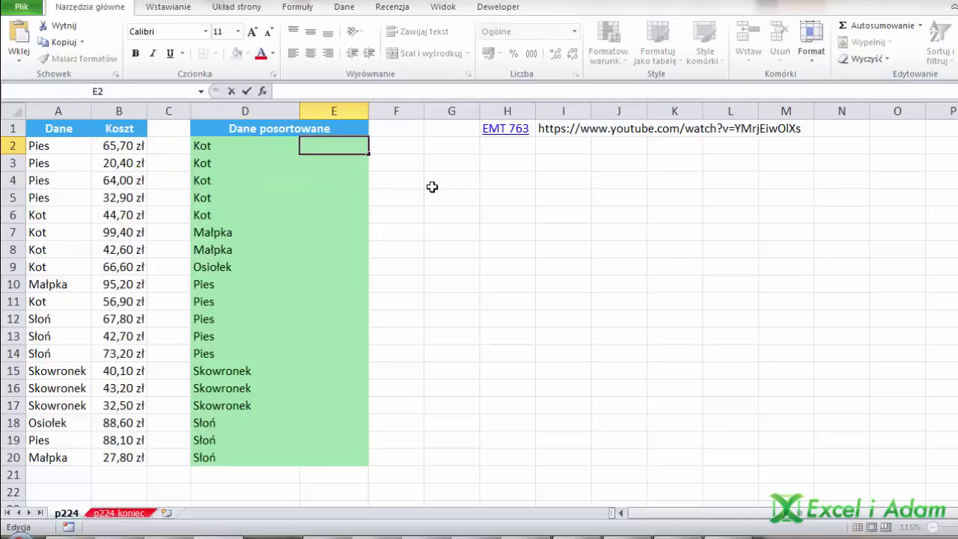
pyautogui.doubleClick(366, 147)
pyautogui.hotkey('ctrl', 'v')
pyautogui.moveTo(362, 145)
pyautogui.mouseDown()
pyautogui.moveTo(353, 145)
pyautogui.moveTo(395, 145)
pyautogui.mouseUp()
pyautogui.write('B$2:$')
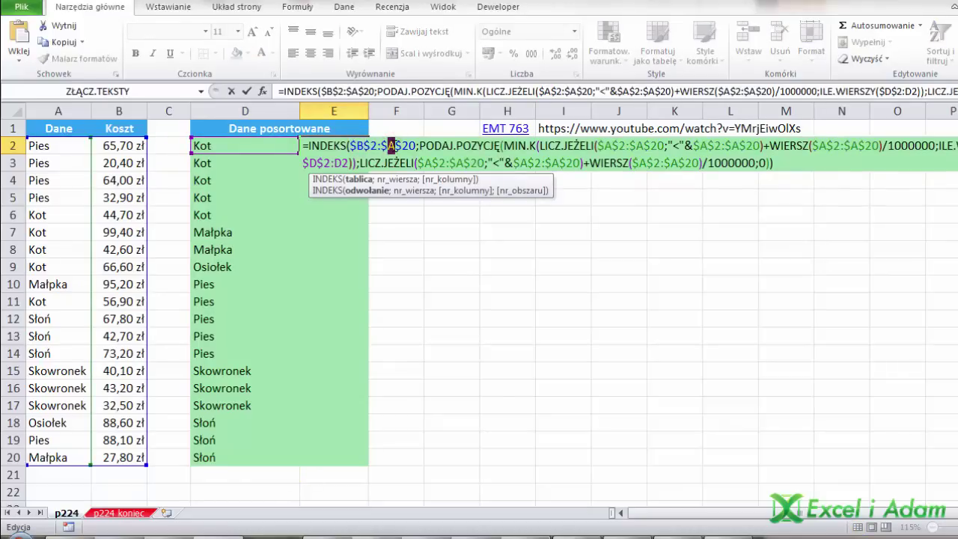
pyautogui.write('B')
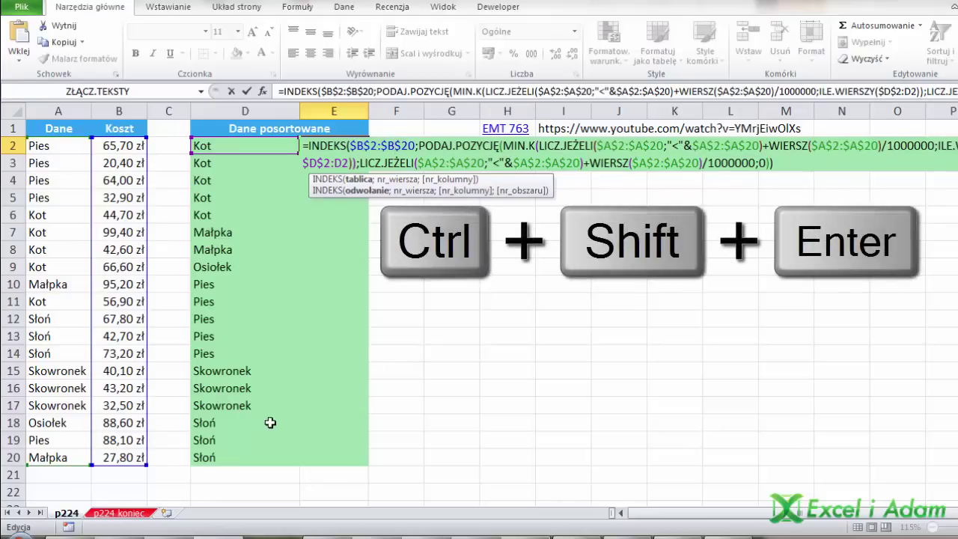
# - Commit E2 as an array formula, fill it to E20 and format as złoty currency
pyautogui.hotkey('ctrl', 'shift', 'Return')
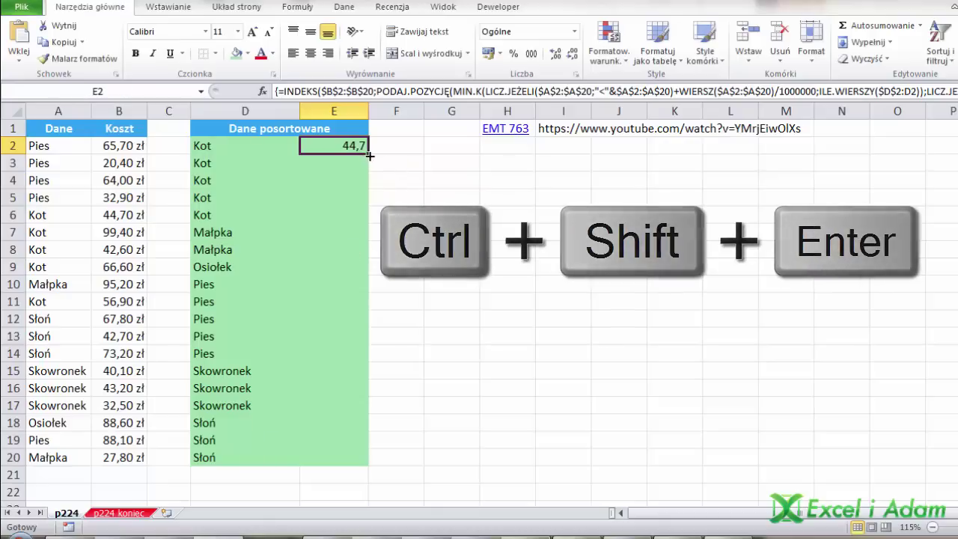
pyautogui.doubleClick(369, 155)
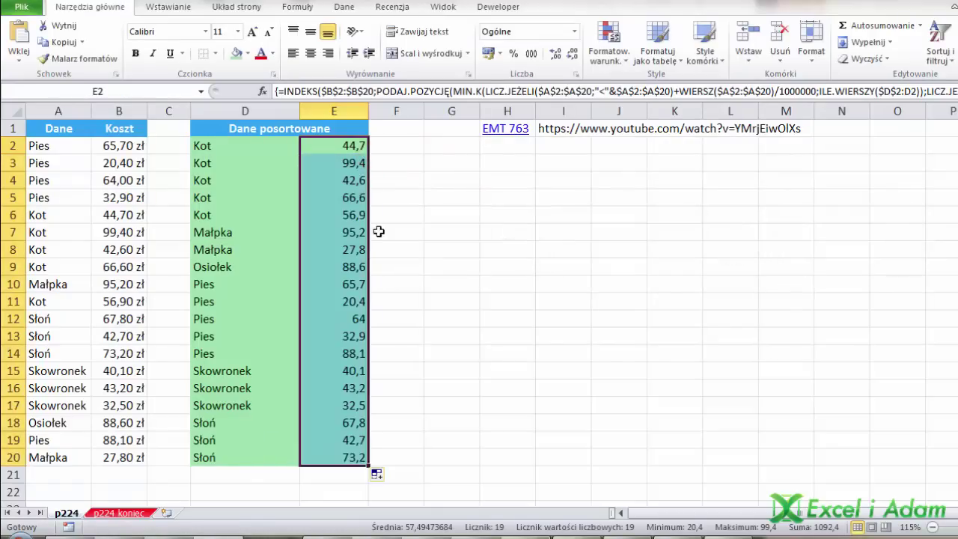
pyautogui.hotkey('ctrl', 'shift', '4')
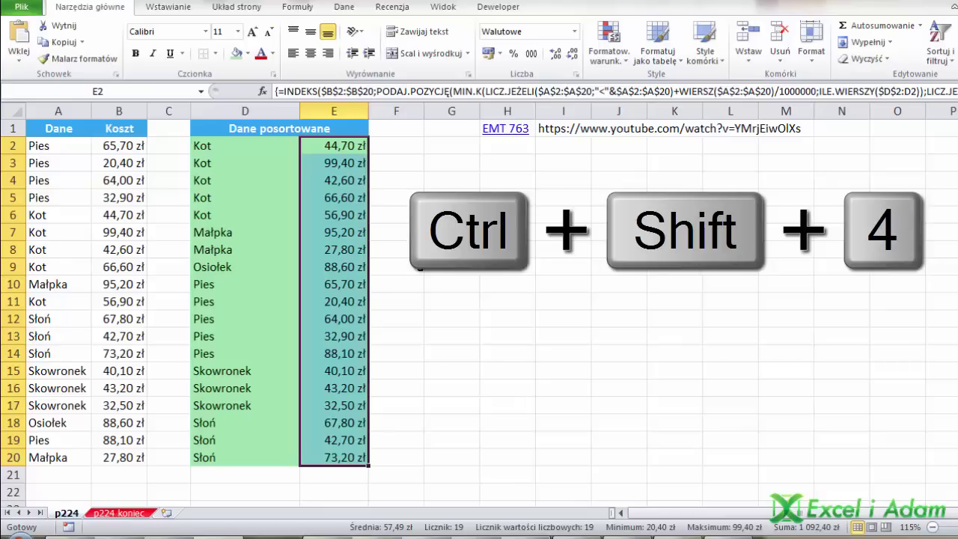
pyautogui.moveTo(65, 216); pyautogui.dragTo(121, 214)
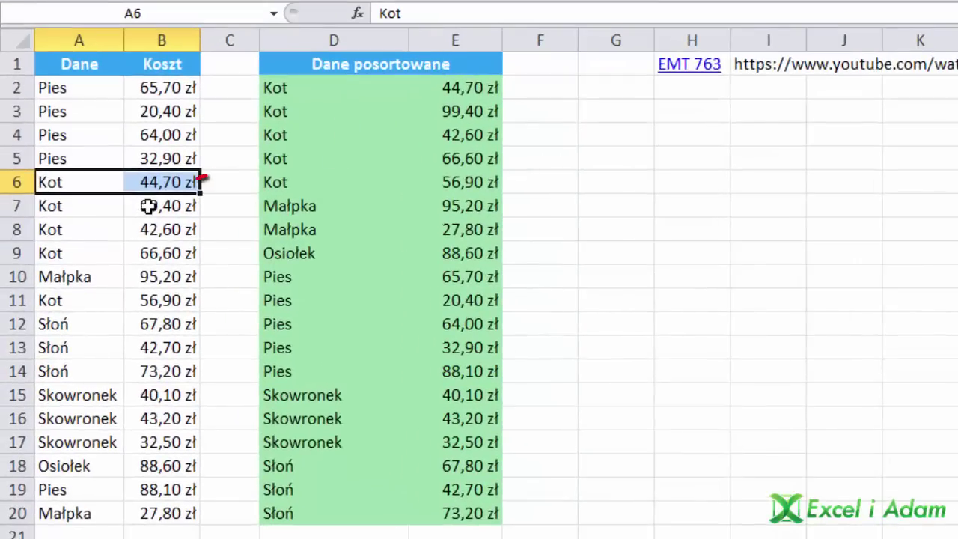
pyautogui.click(148, 206)
pyautogui.click(171, 228)
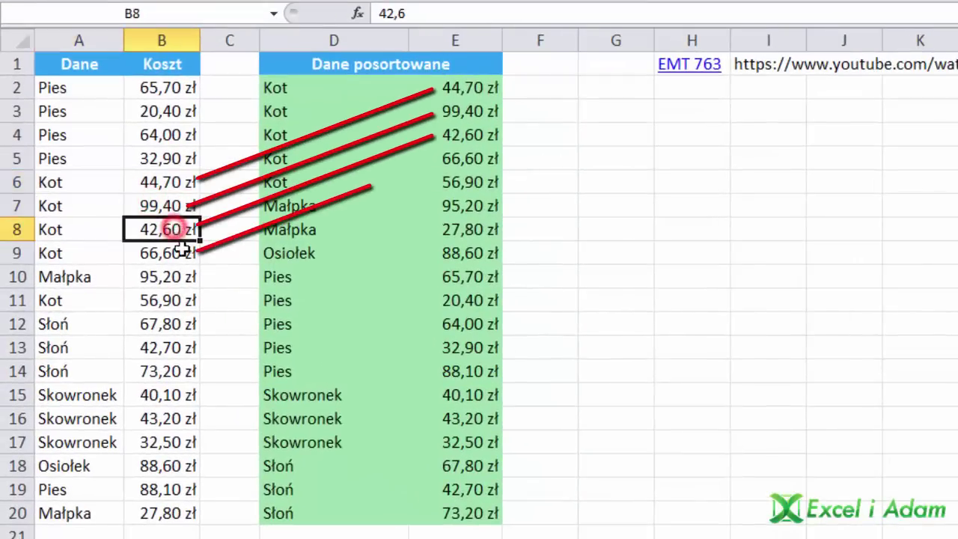
pyautogui.press('Down')
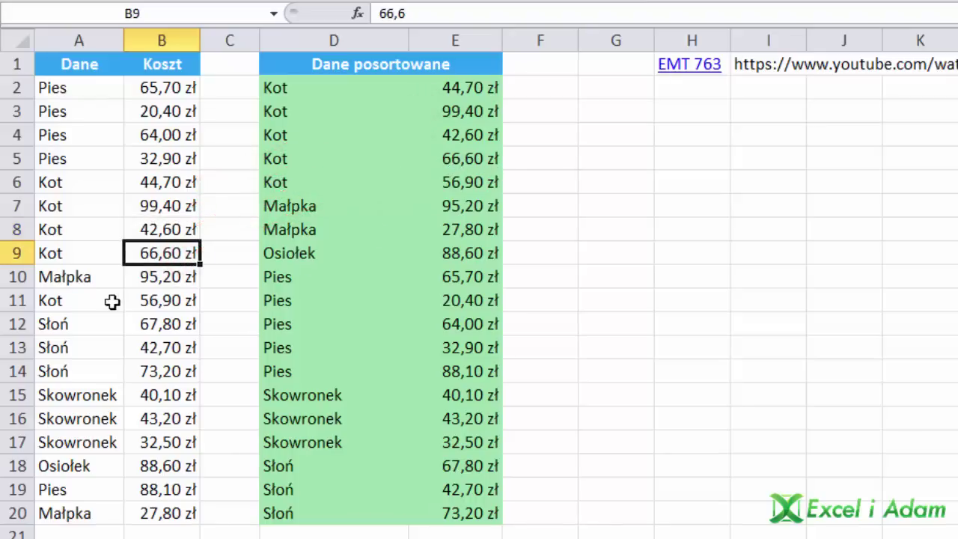
pyautogui.click(150, 299)
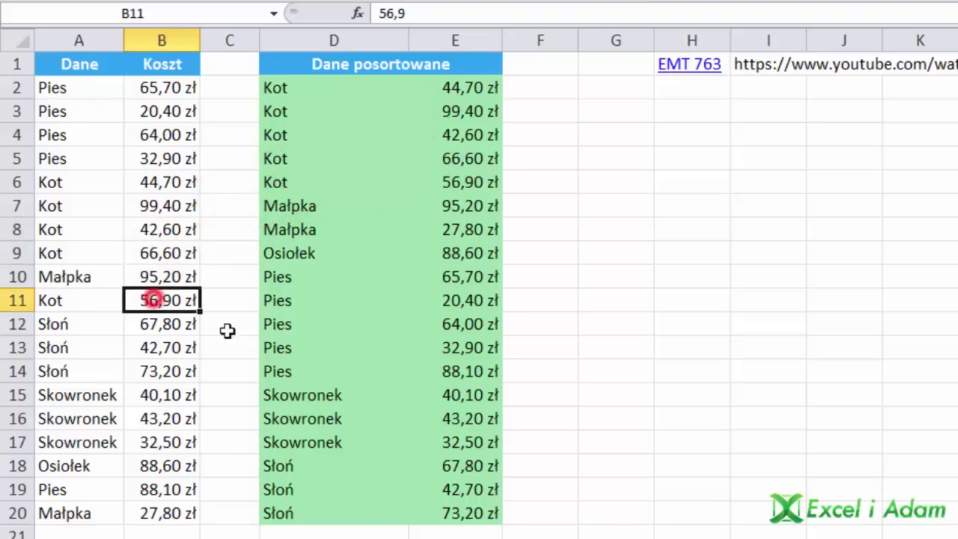
pyautogui.click(472, 180)
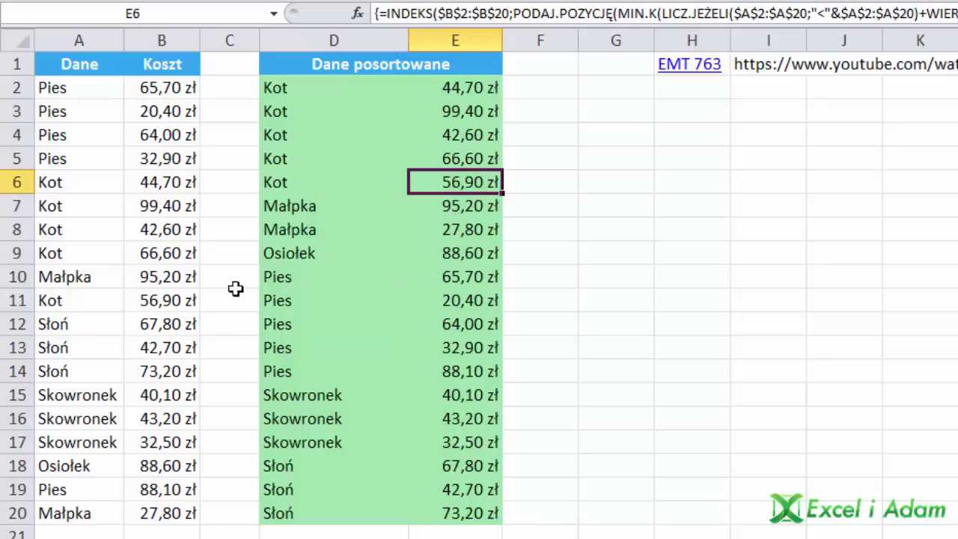
pyautogui.click(443, 211)
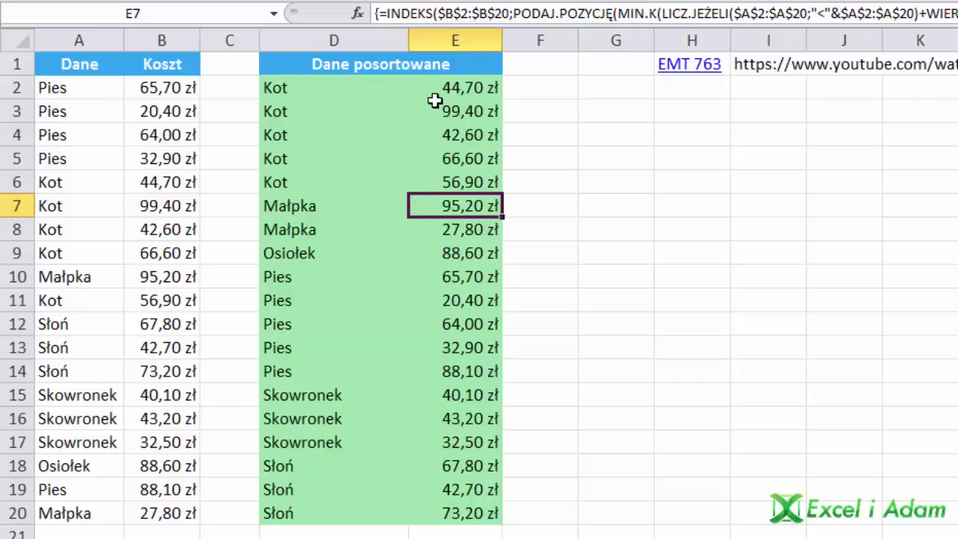
pyautogui.click(438, 87)
pyautogui.press('F2')
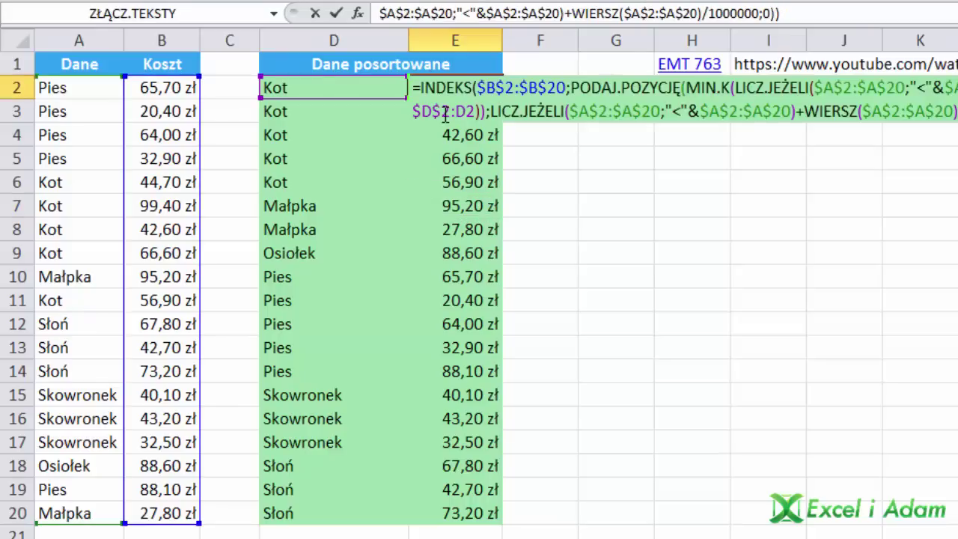
pyautogui.hotkey('ctrl', 'shift', 'Return')
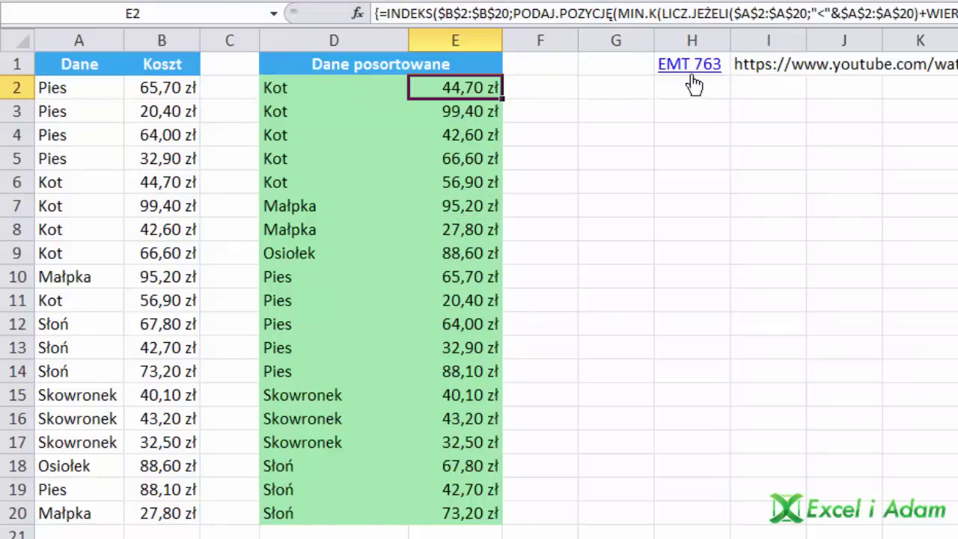
pyautogui.click(688, 83)
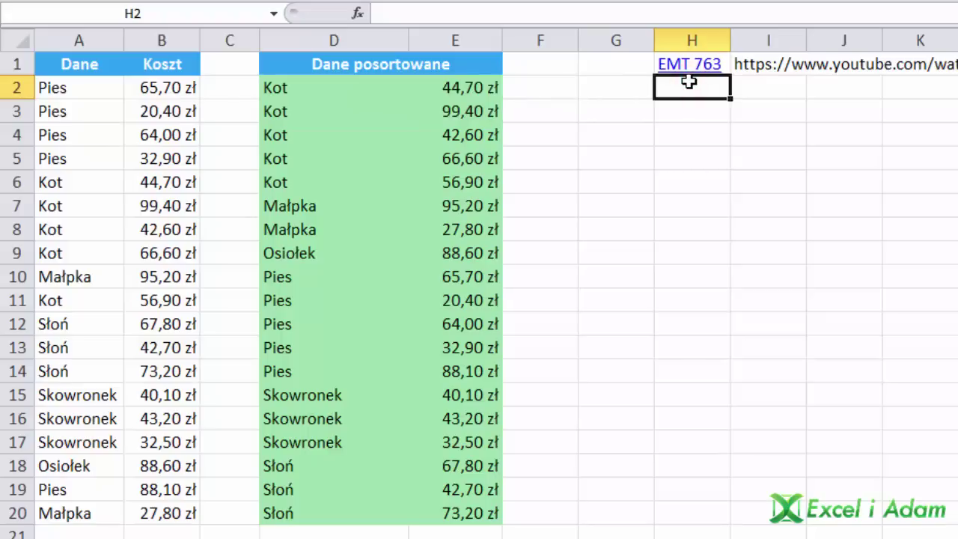